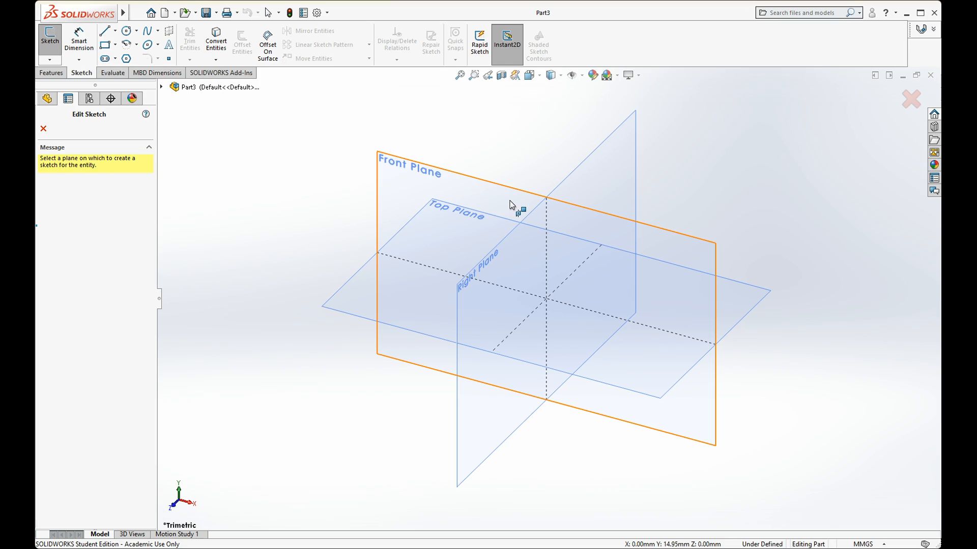
- Sketch a corner rectangle on the Front Plane, about 67 mm long and 29 mm high, starting at the origin and extending below it
left_click(509, 201)
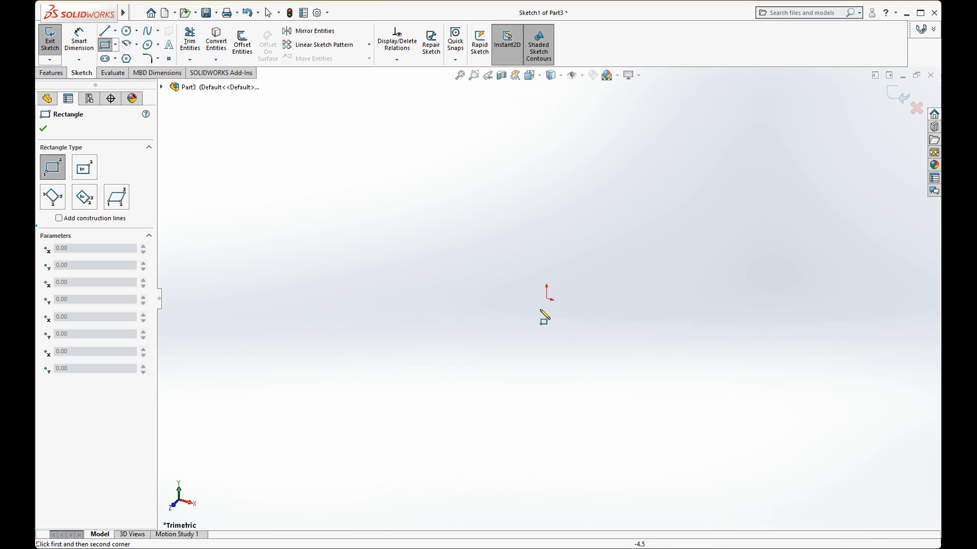
left_click(548, 300)
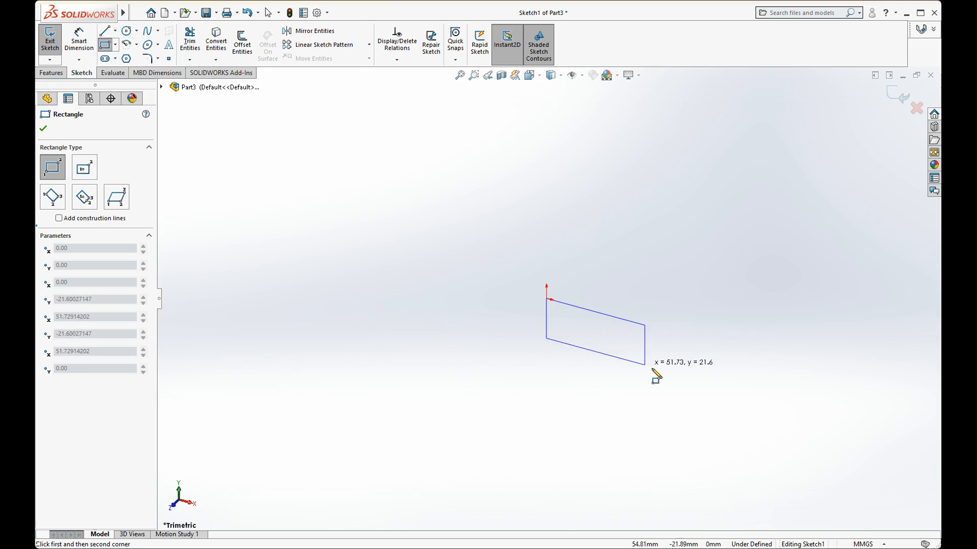
left_click(674, 386)
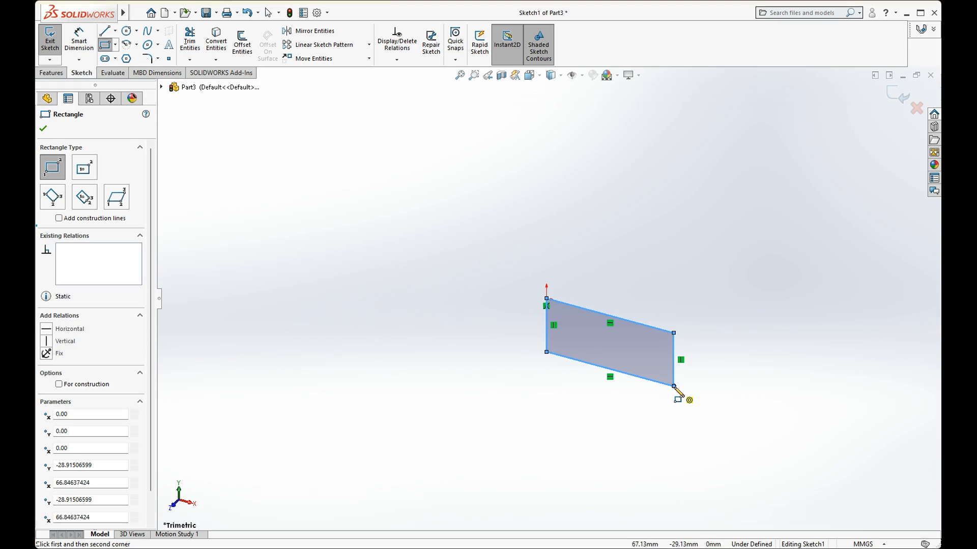
left_click(44, 129)
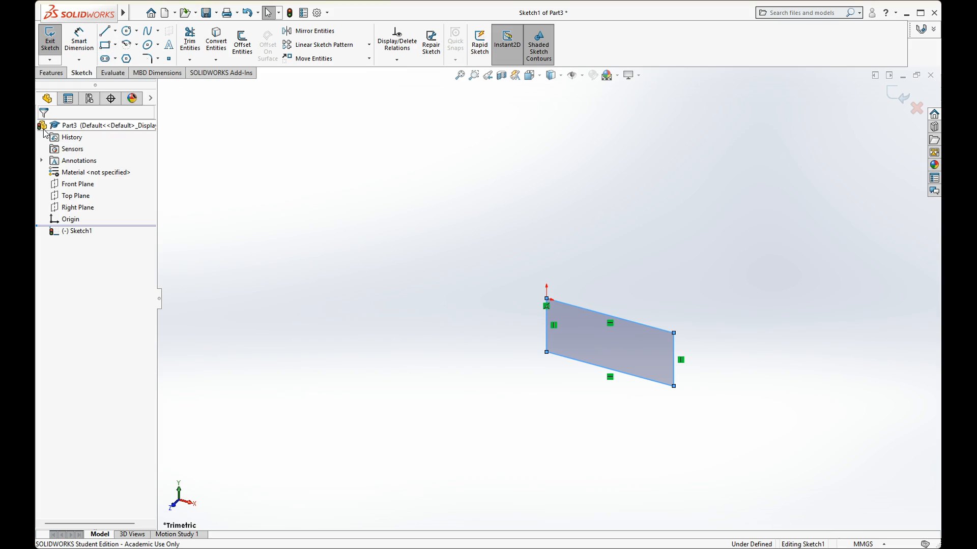
- Dimension the rectangle with a height of 40 mm and a length of 100 mm
left_click(79, 44)
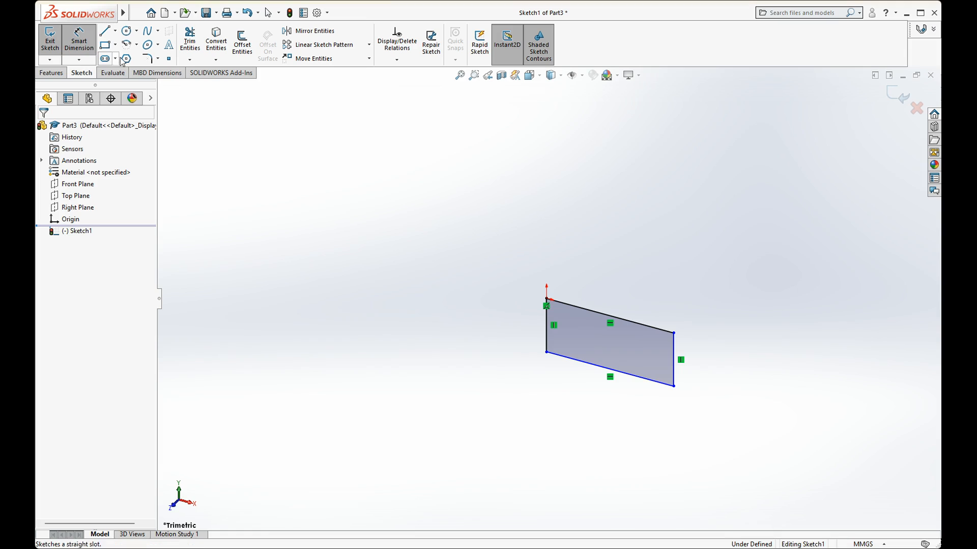
left_click(547, 336)
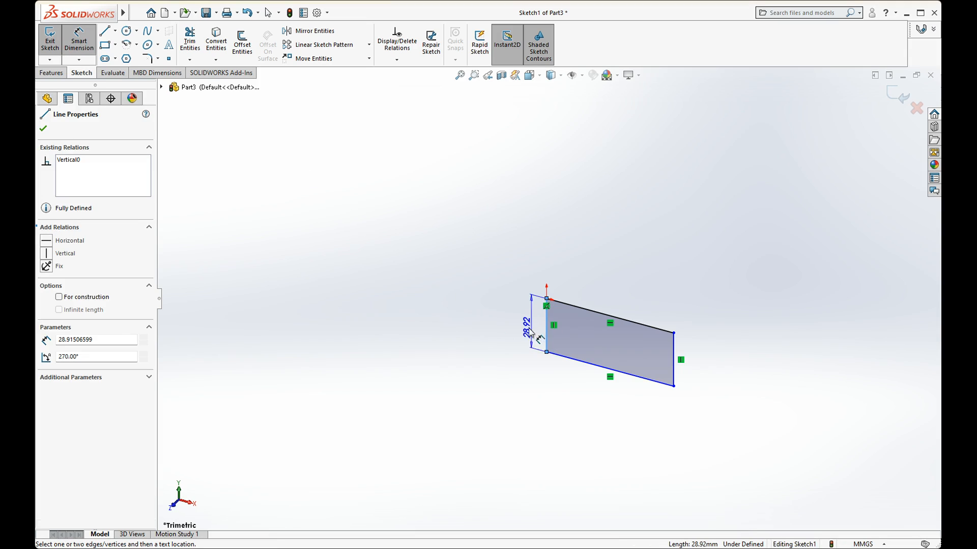
left_click(496, 314)
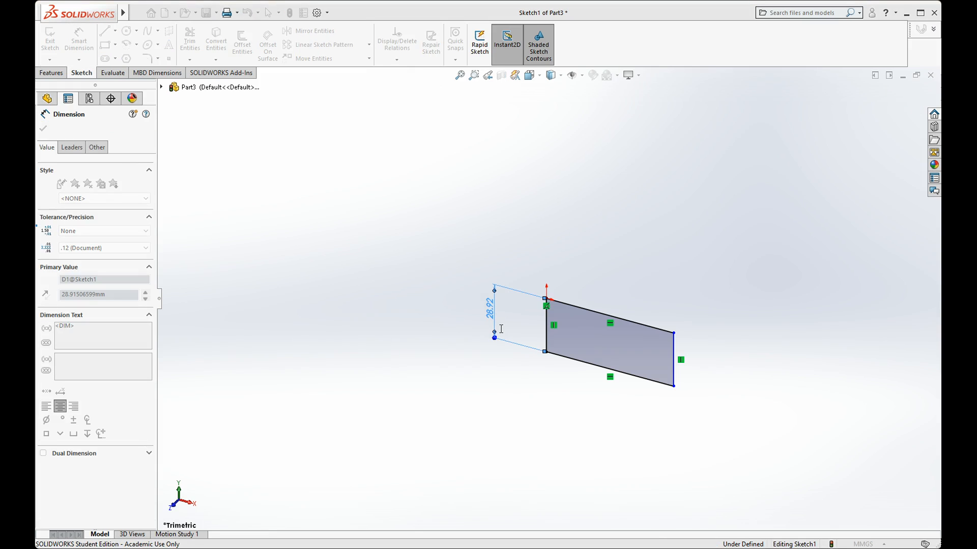
type("40")
left_click(451, 300)
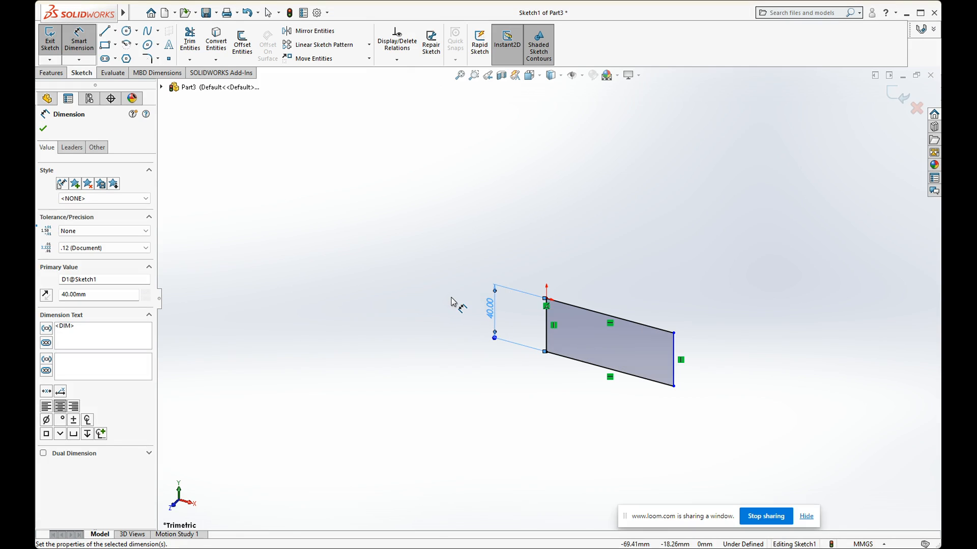
left_click(579, 366)
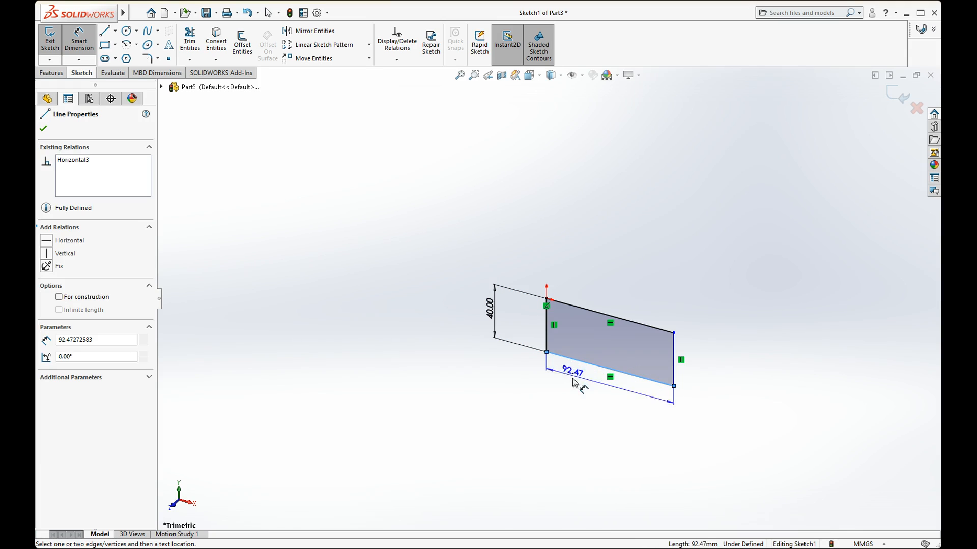
left_click(594, 410)
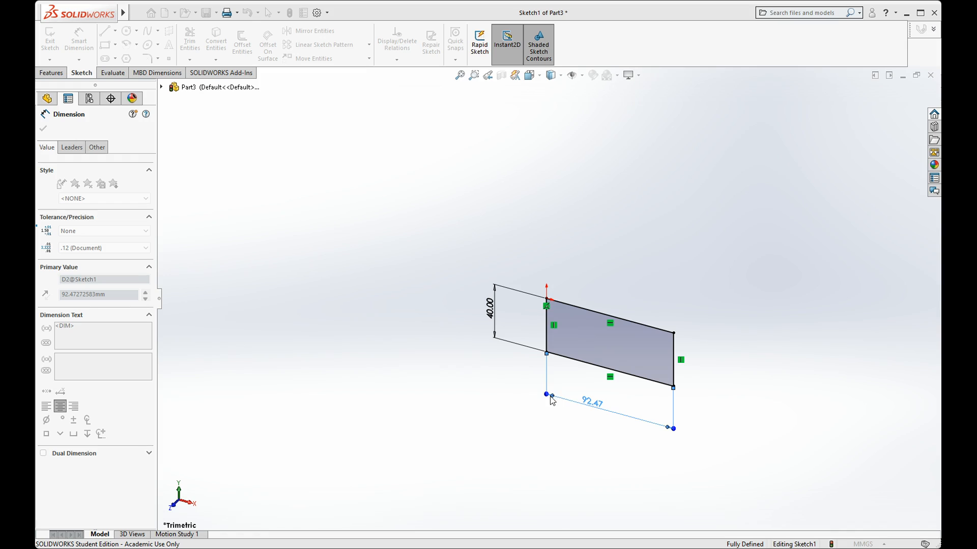
key("Return")
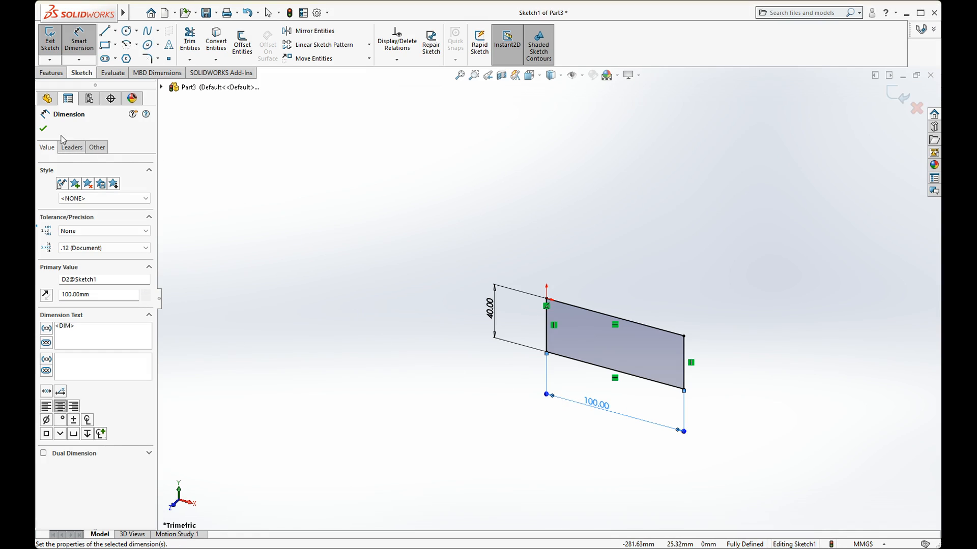
left_click(43, 129)
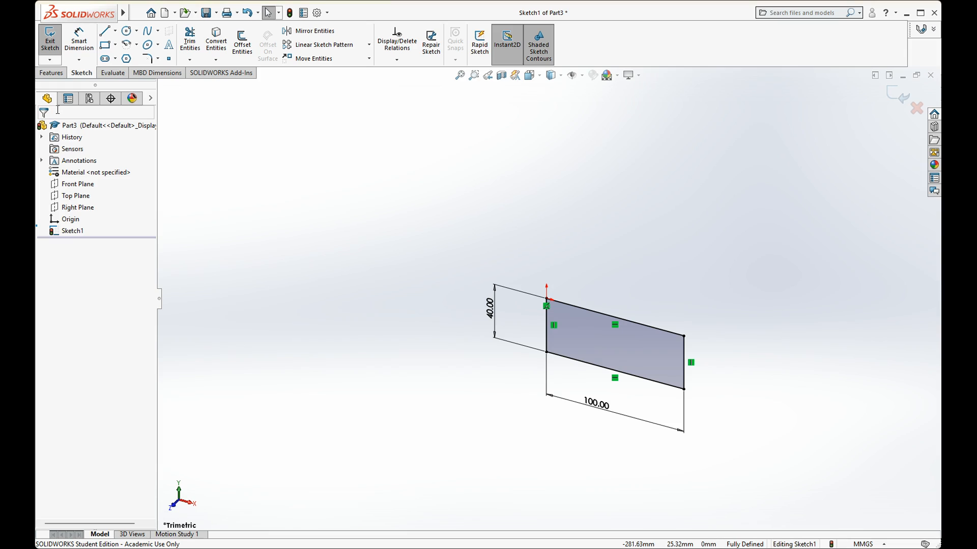
- Extrude the rectangle as a blind boss 12 mm deep
left_click(52, 74)
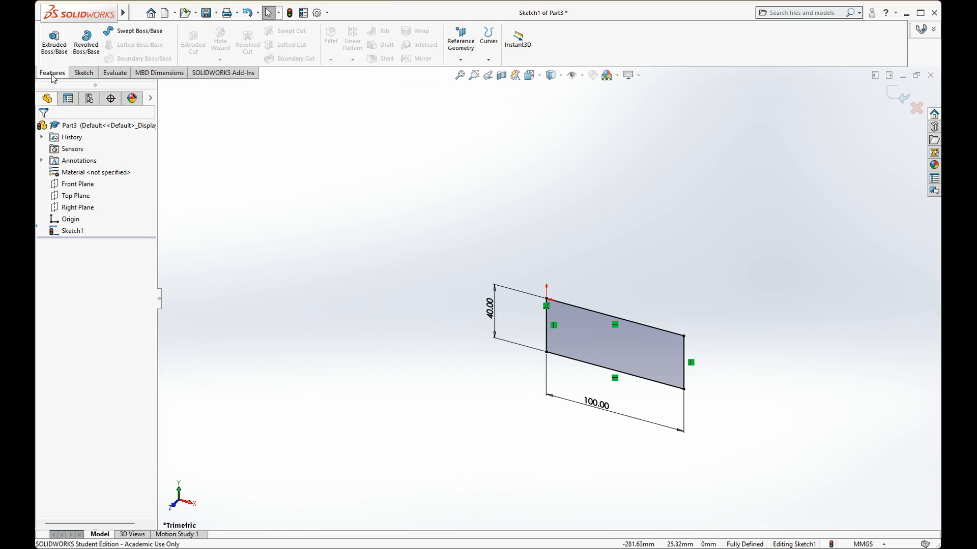
left_click(60, 47)
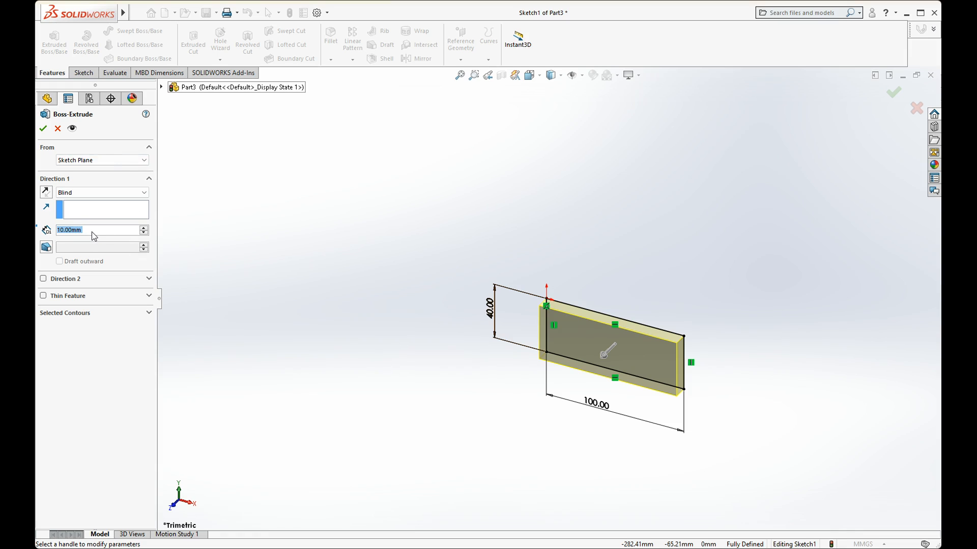
type("12")
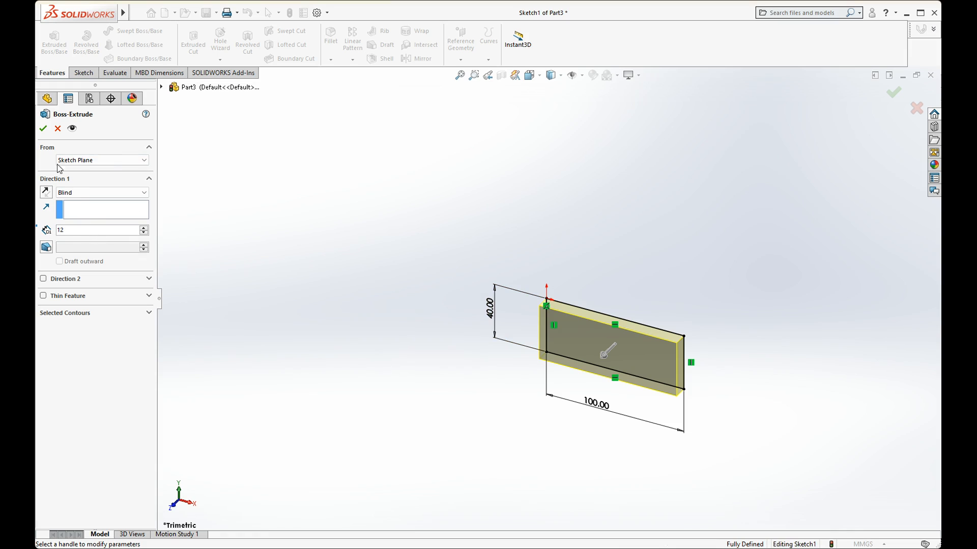
left_click(43, 130)
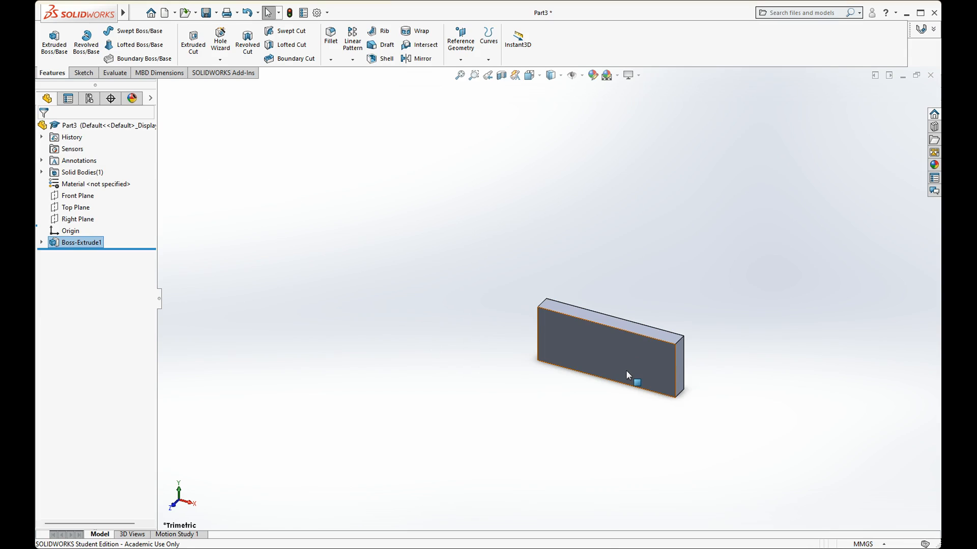
key("ctrl+7")
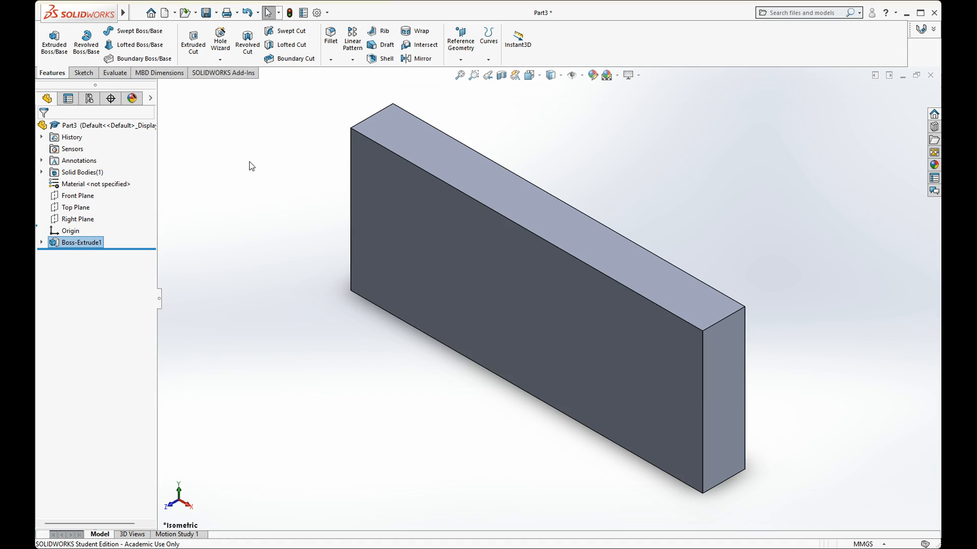
left_click(84, 73)
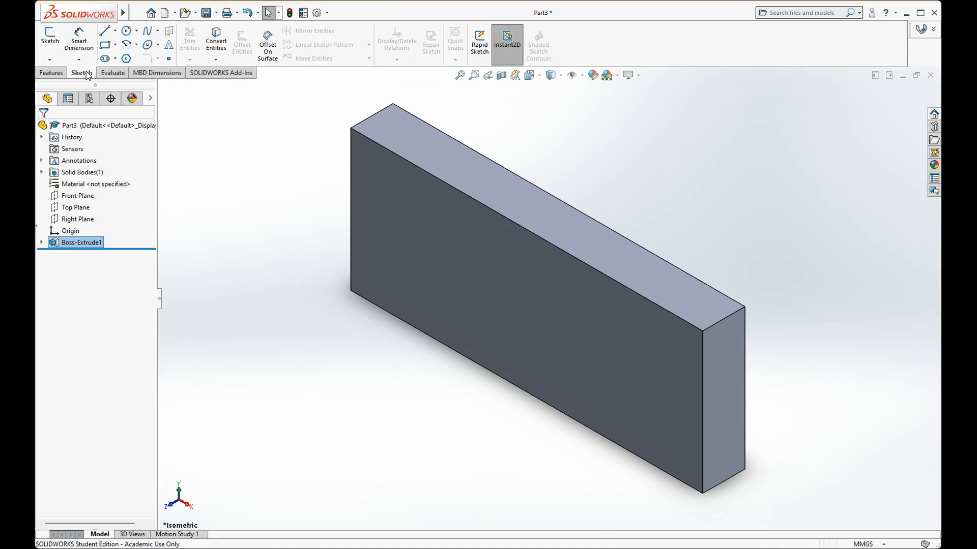
left_click(104, 44)
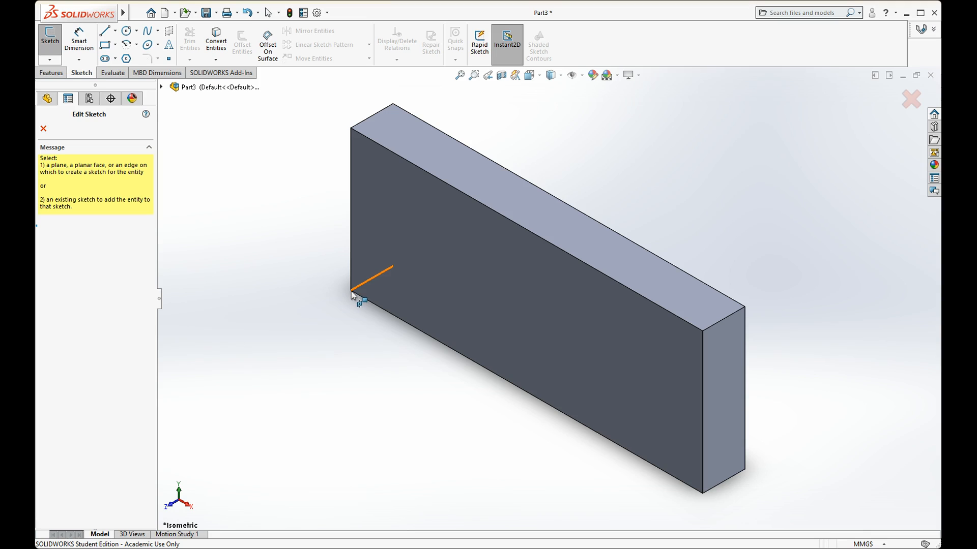
key("Escape")
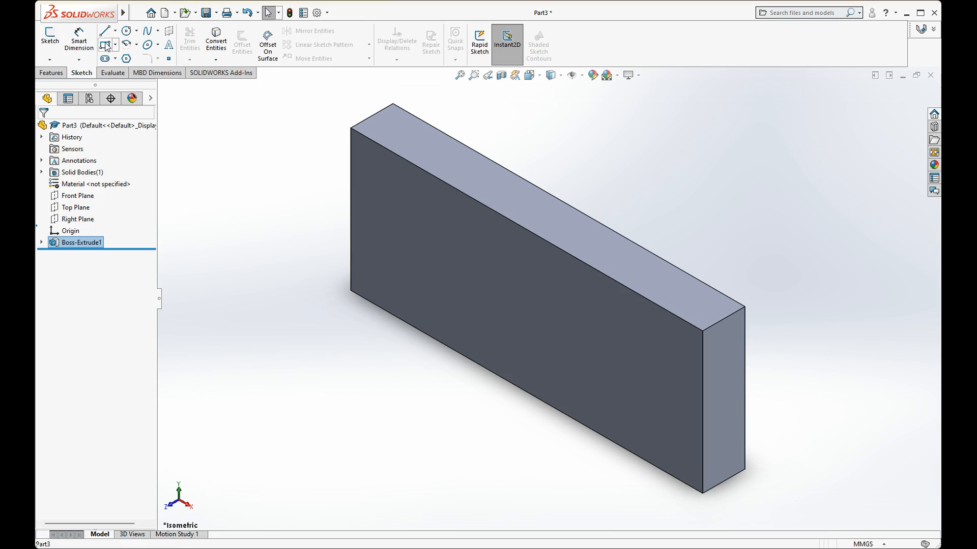
left_click(49, 36)
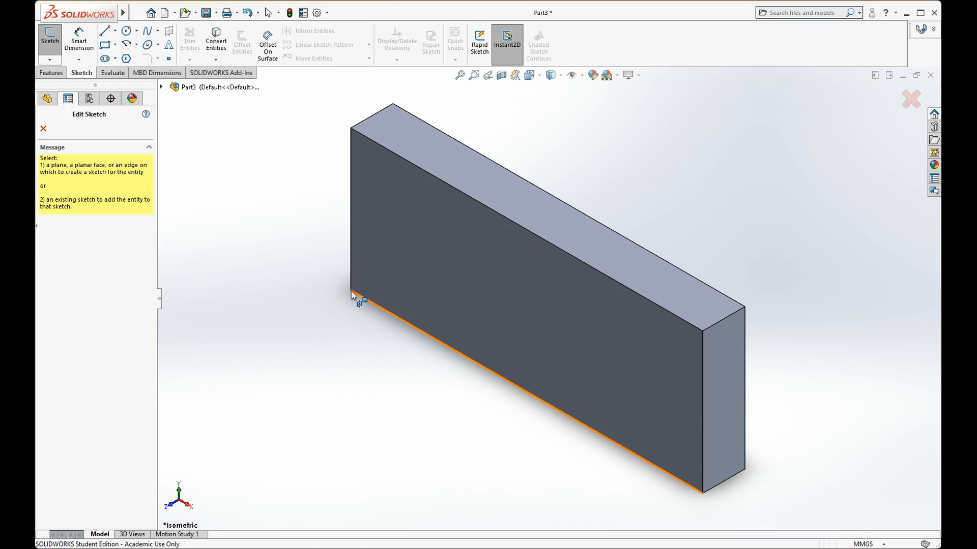
key("Escape")
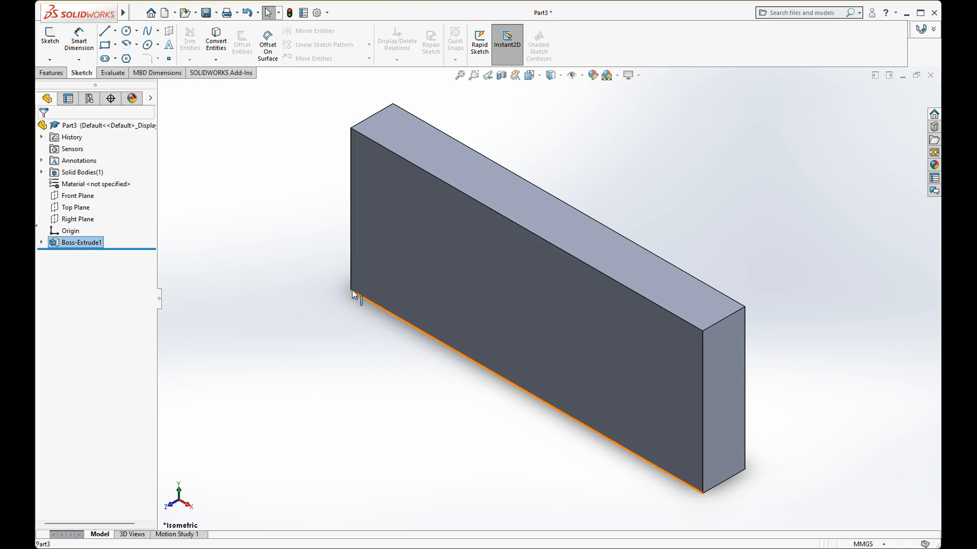
- Sketch a corner rectangle about 11 mm wide and 17 mm high on the block's large front face, starting at its lower-left corner
left_click(383, 276)
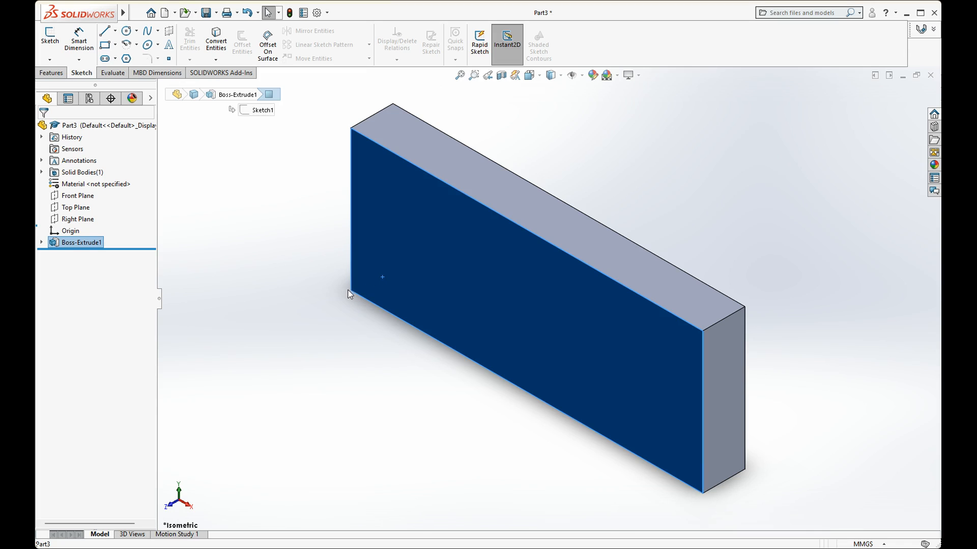
left_click(104, 44)
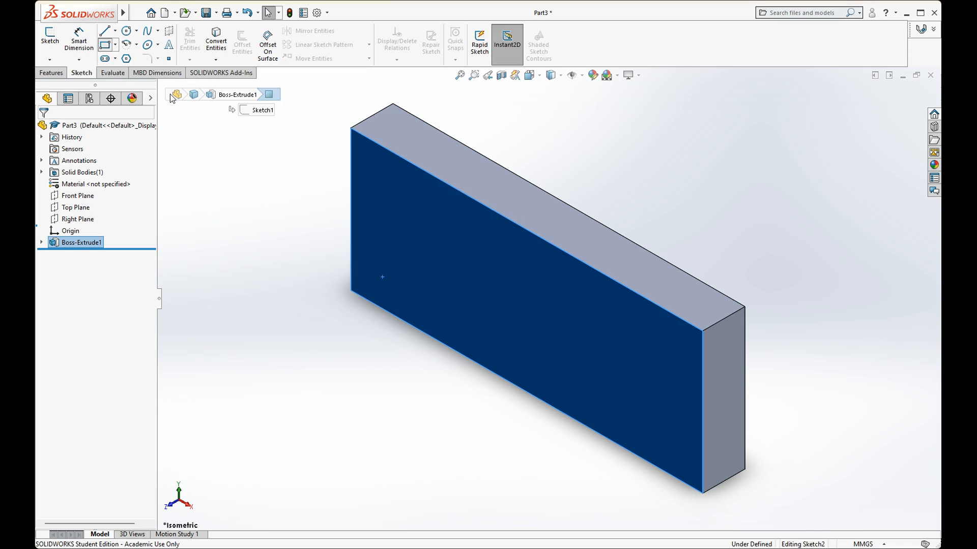
left_click(351, 291)
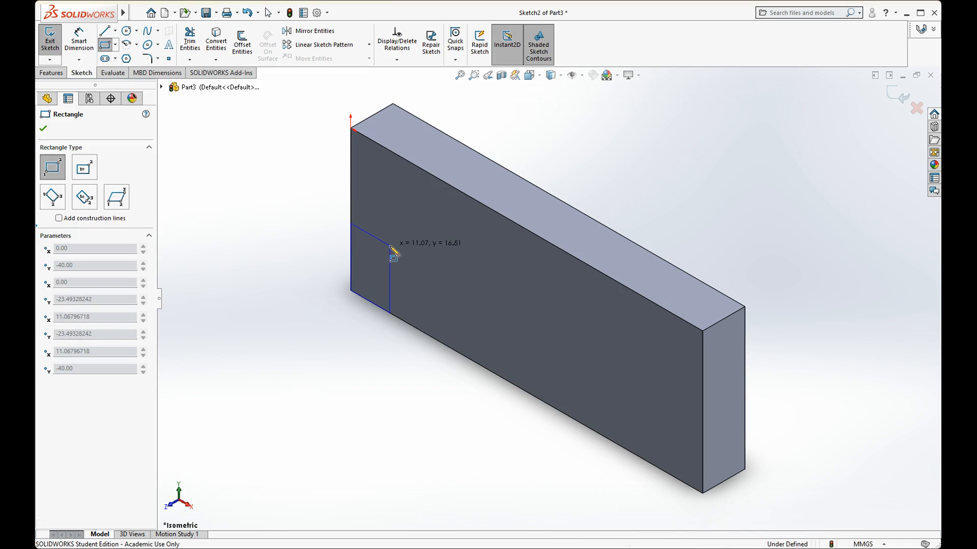
left_click(394, 251)
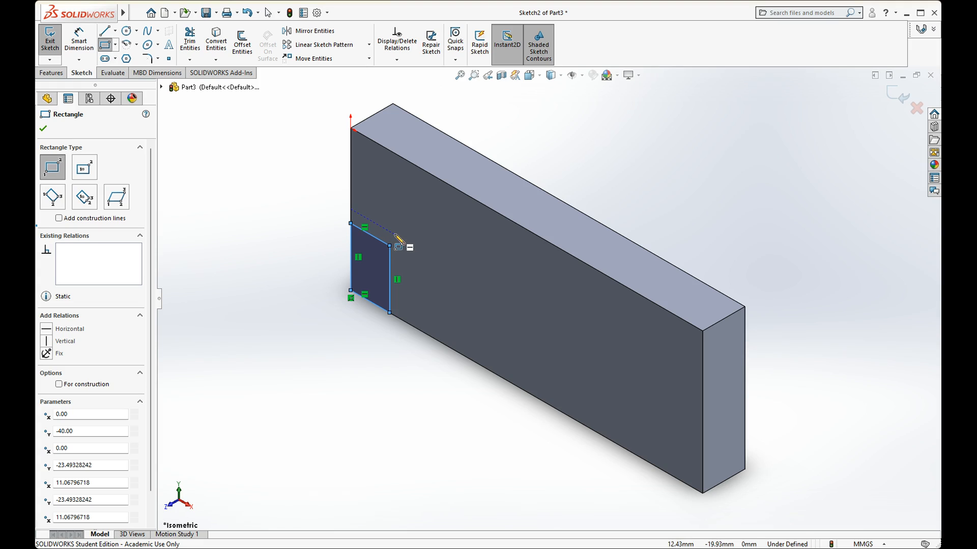
left_click(42, 128)
- Dimension the small rectangle on the front face with a width of 12 mm and a height of 20 mm
left_click(84, 47)
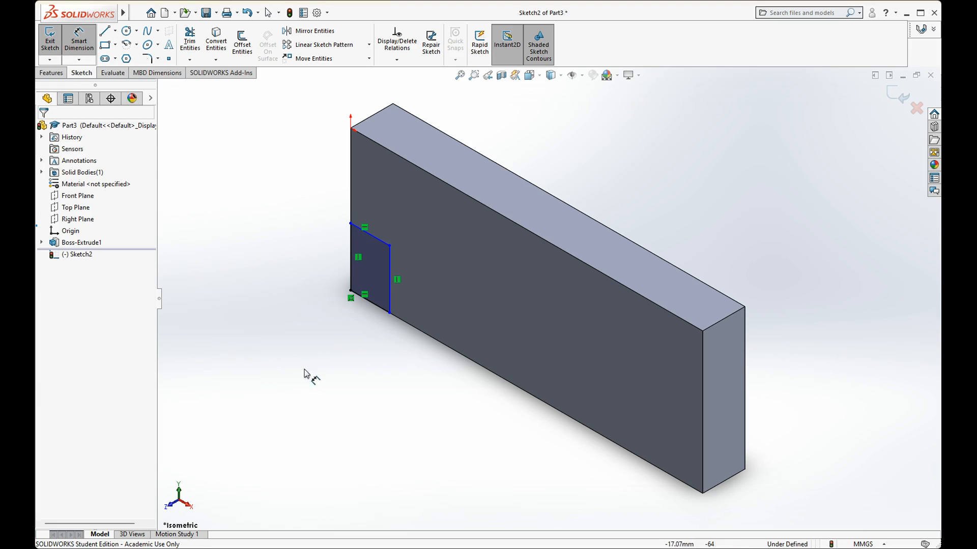
left_click(368, 301)
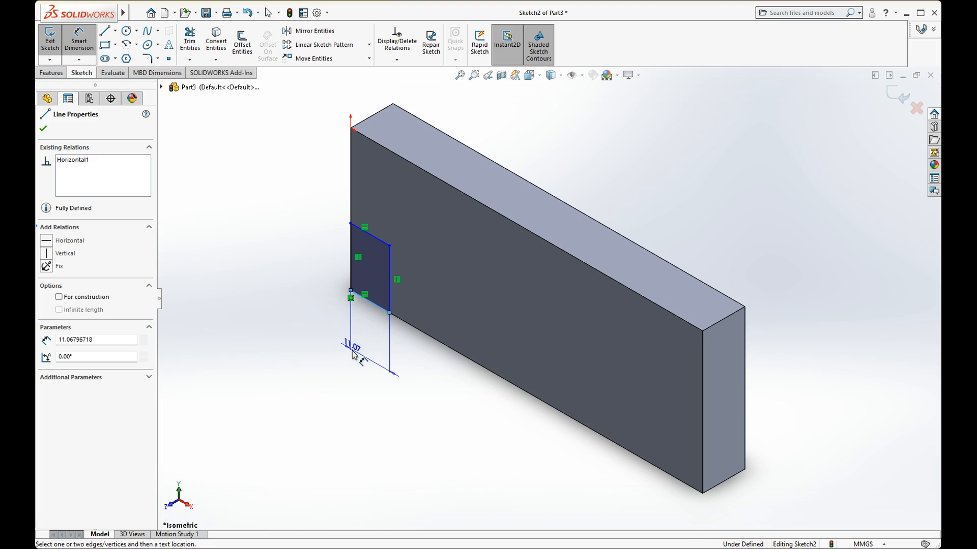
left_click(363, 361)
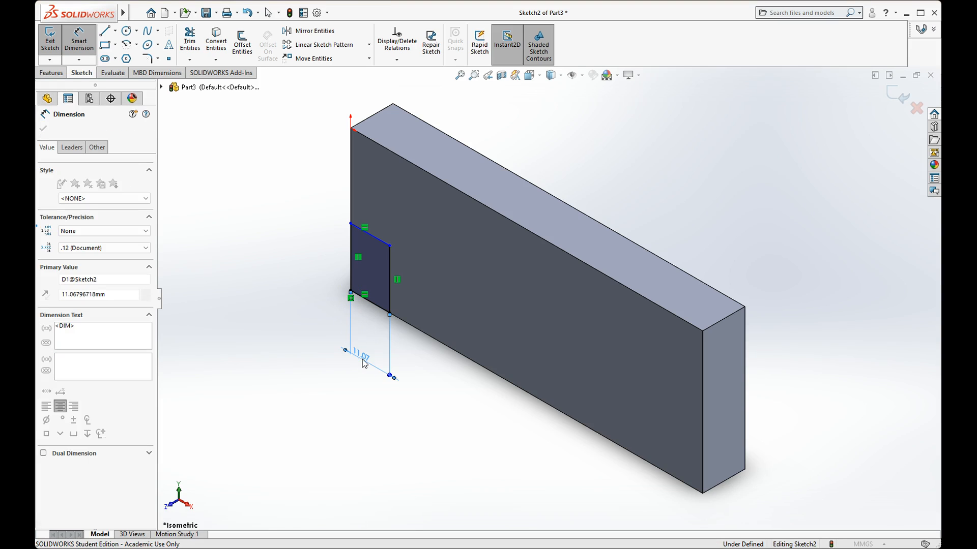
type("12")
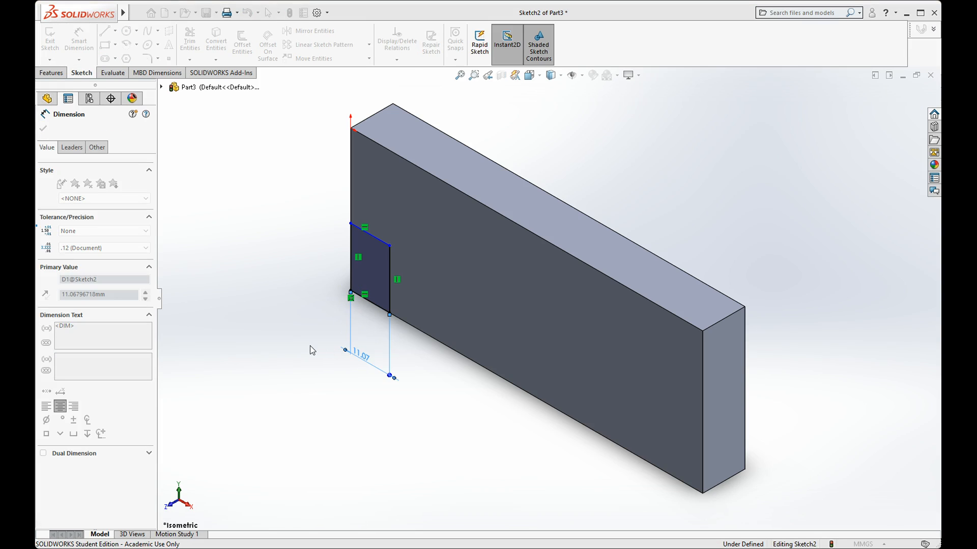
left_click(310, 346)
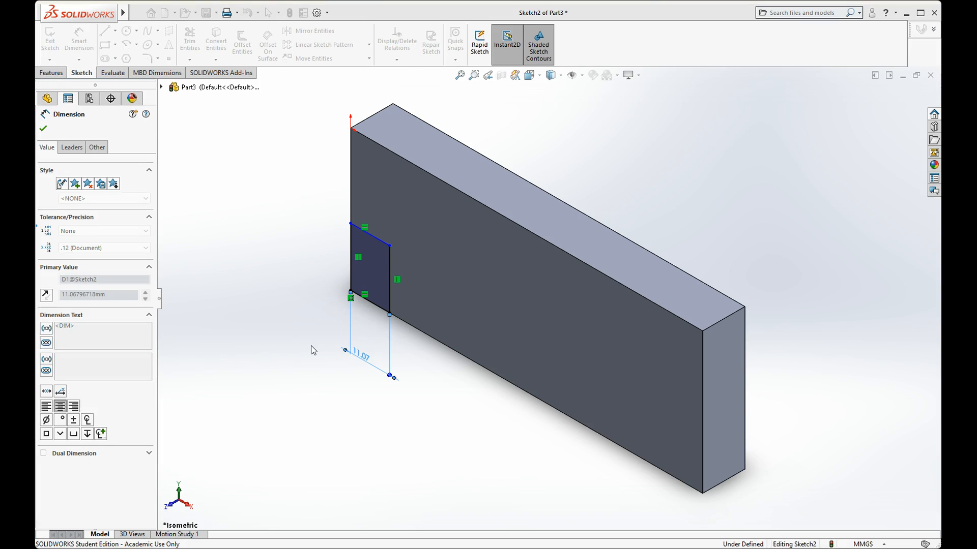
left_click(351, 262)
left_click(326, 247)
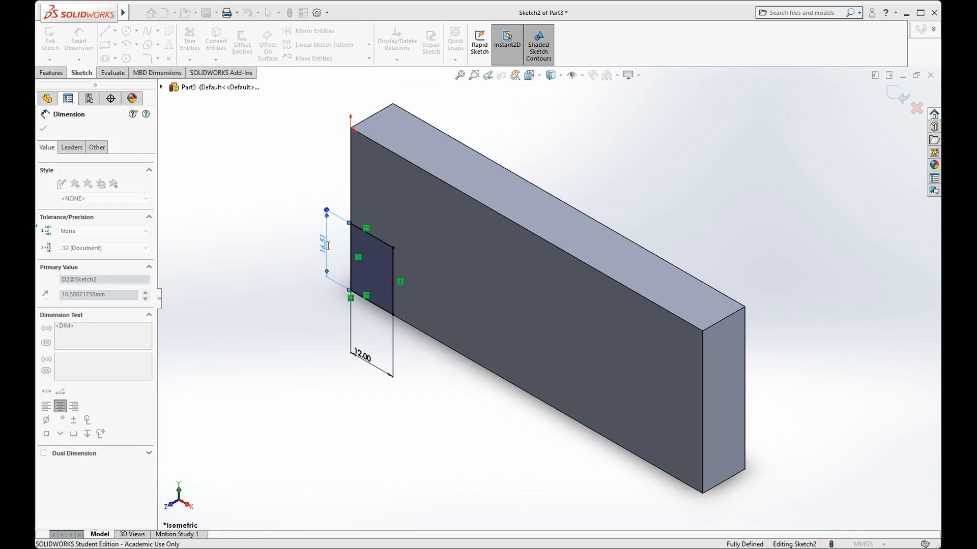
type("20")
key("Return")
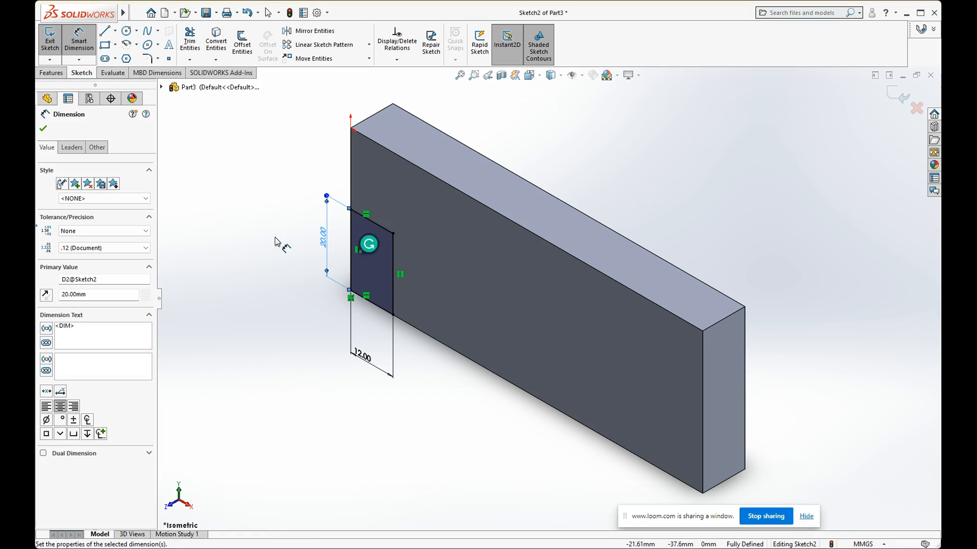
left_click(44, 131)
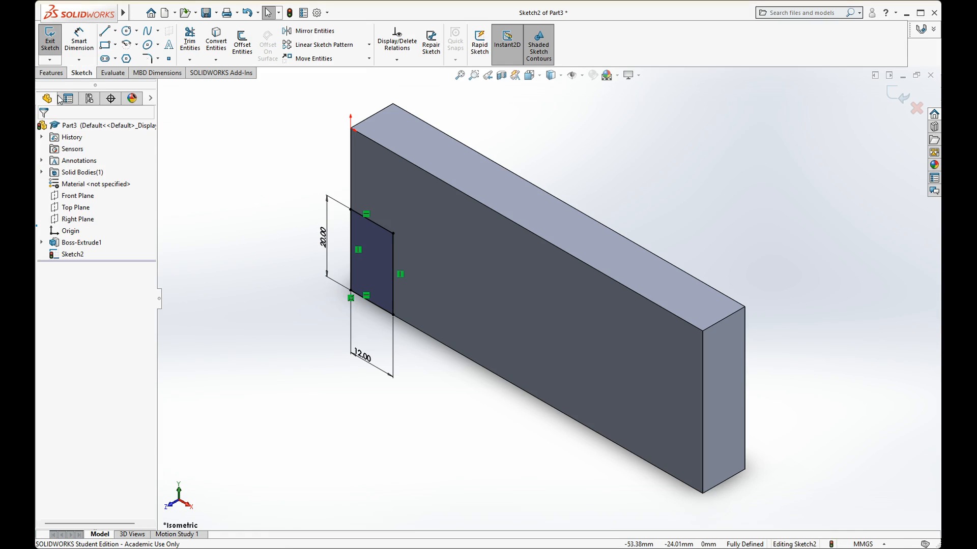
- Cut the 12 × 20 mm rectangle at the front face's lower-left corner through all of the block
left_click(52, 73)
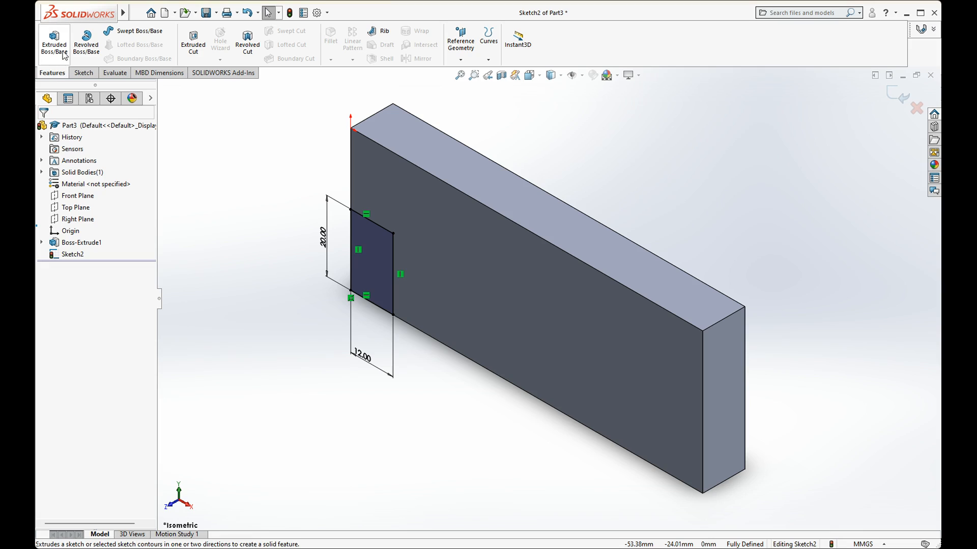
left_click(199, 51)
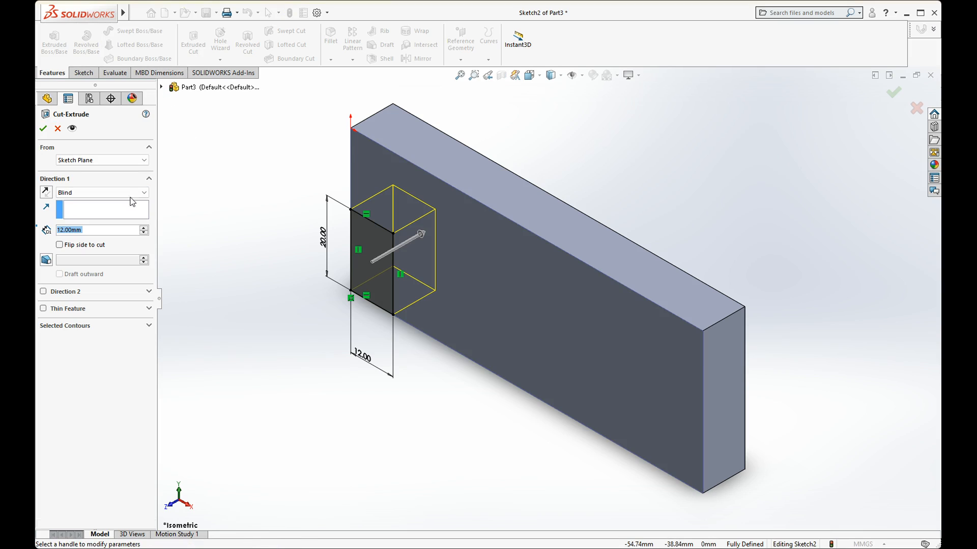
left_click(95, 198)
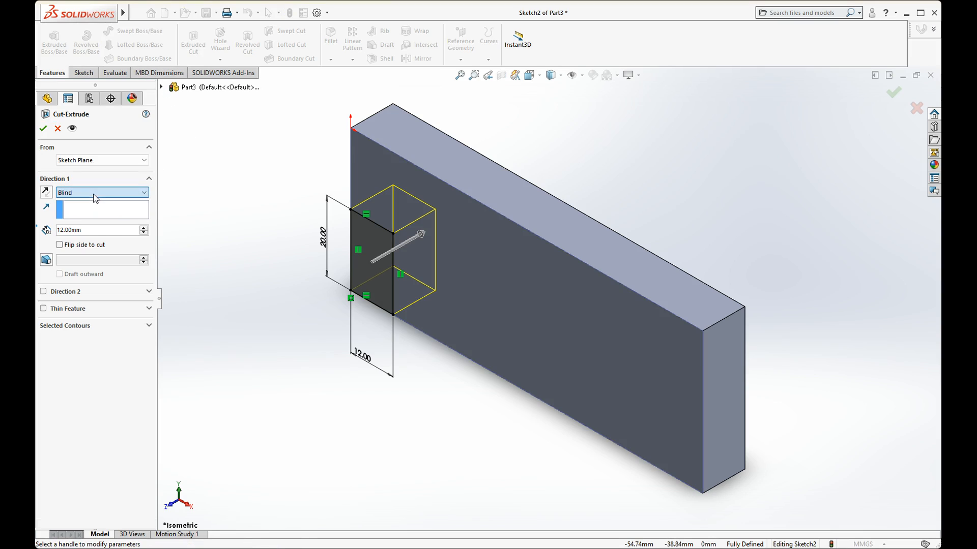
key("Down")
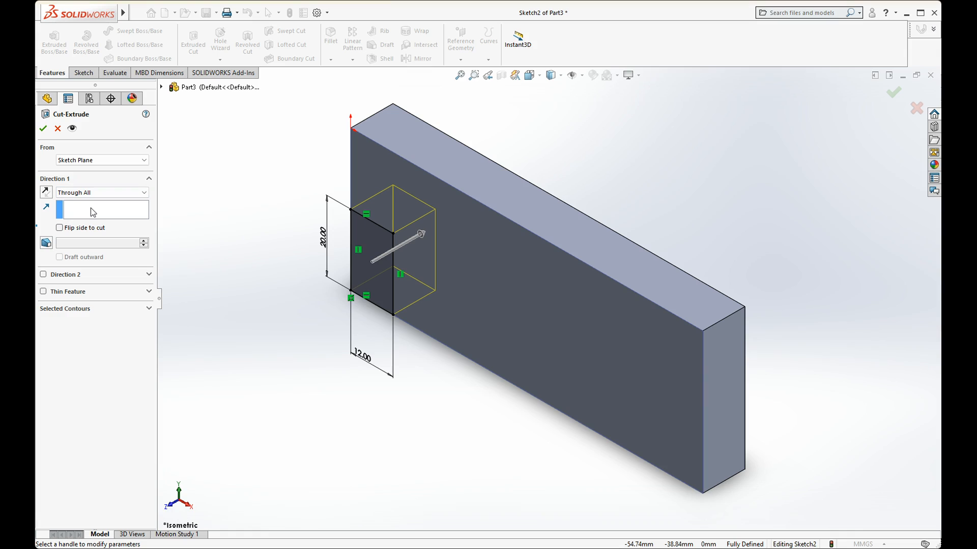
left_click(44, 130)
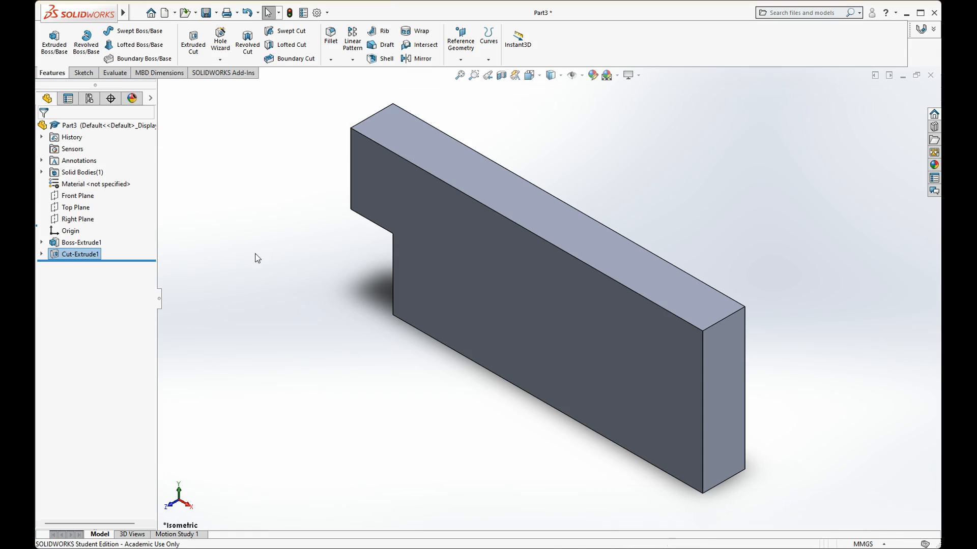
- Sketch a corner rectangle about 19 mm wide and 22 mm high on the front face, starting at its lower-right corner
middle_click_drag(214, 300, 254, 229)
mouse_move(264, 252)
middle_mouse_down()
mouse_move(277, 230)
mouse_move(273, 237)
middle_mouse_up()
mouse_move(240, 207)
middle_mouse_down()
mouse_move(209, 211)
mouse_move(203, 223)
mouse_move(196, 212)
middle_mouse_up()
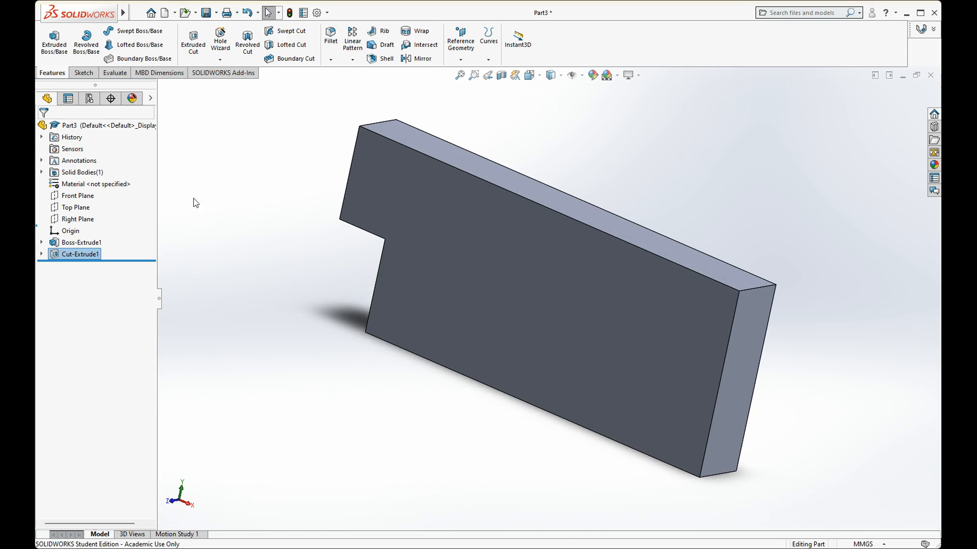
left_click(84, 73)
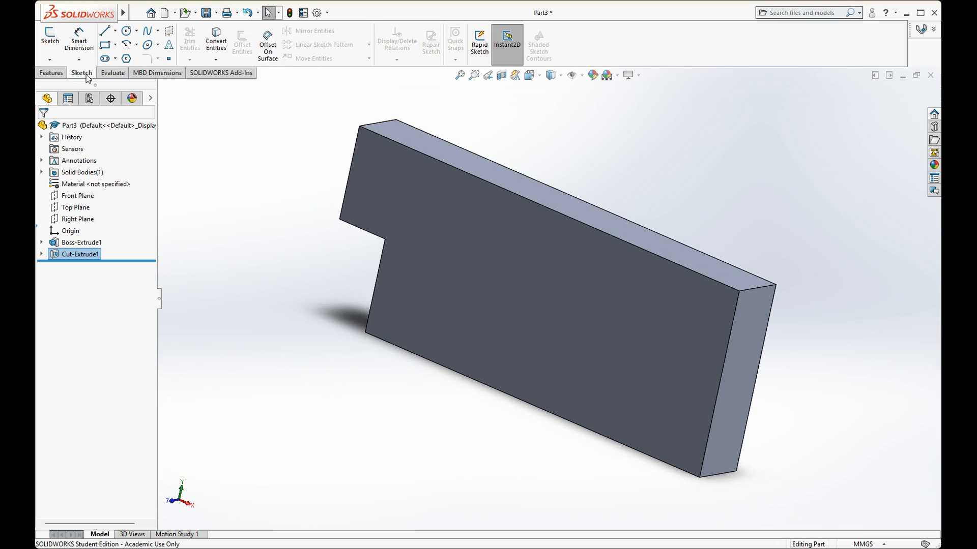
left_click(105, 47)
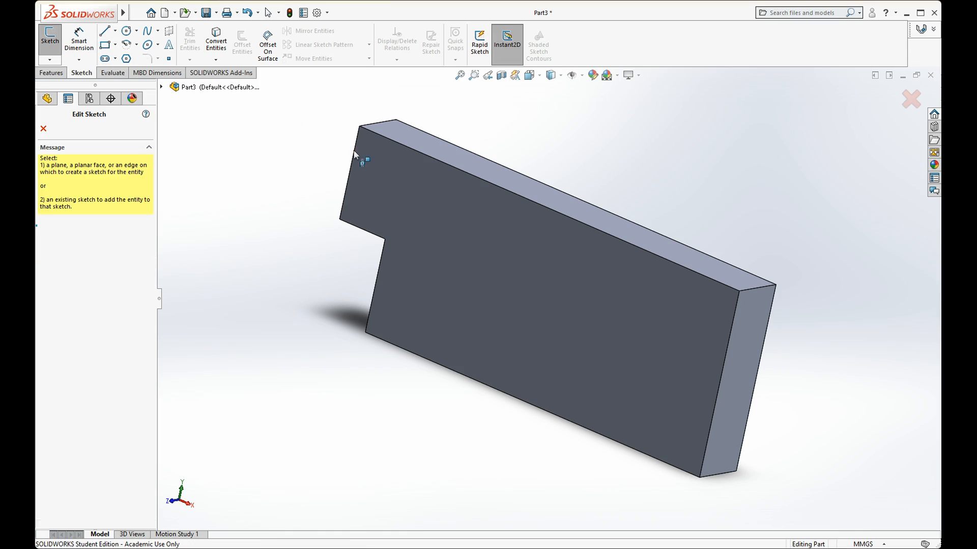
left_click(588, 321)
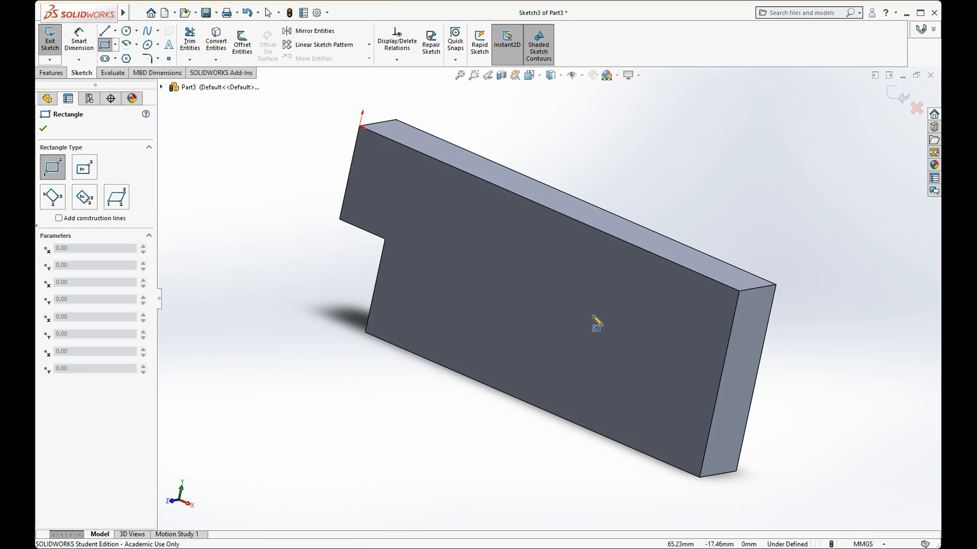
left_click(699, 478)
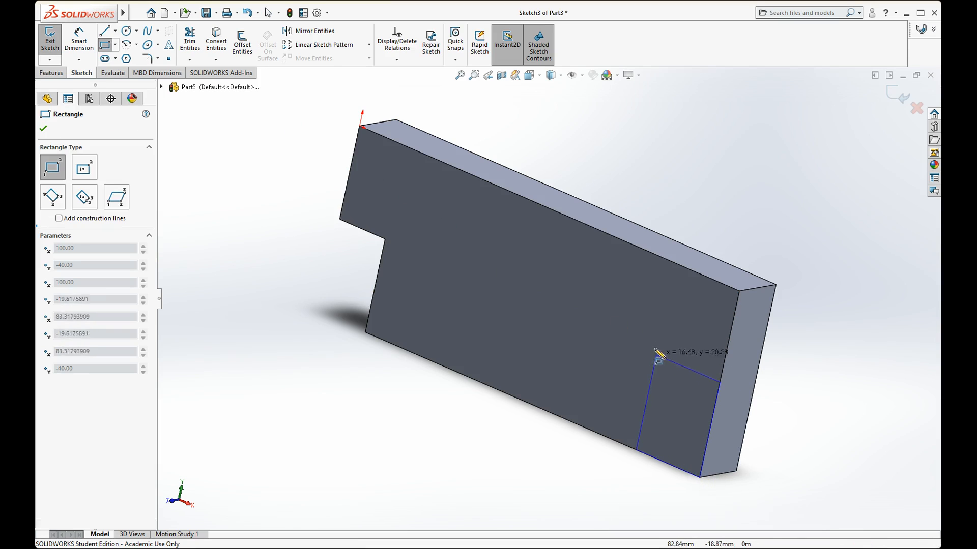
left_click(651, 343)
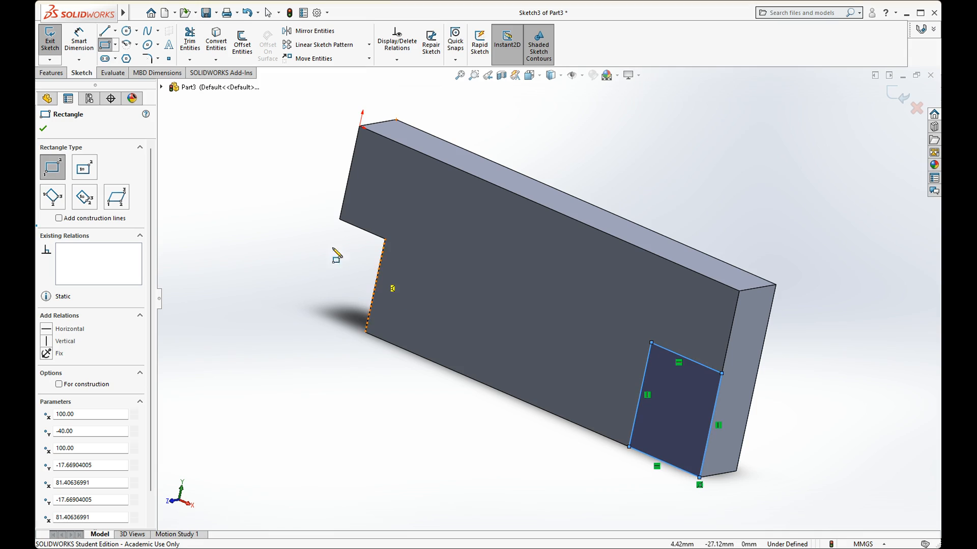
- Dimension the new rectangle at the lower-right corner with a width of 12 mm and a height of 20 mm
left_click(79, 41)
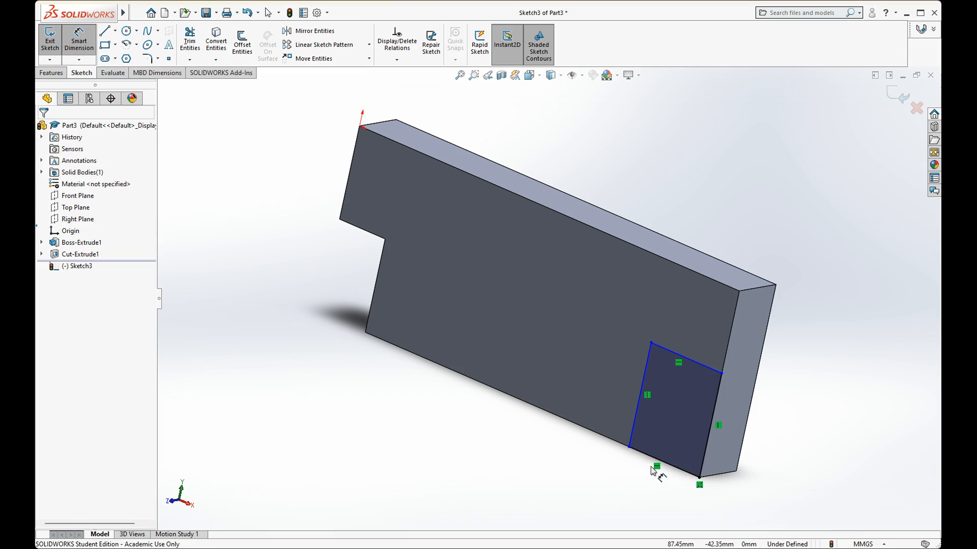
left_click(653, 458)
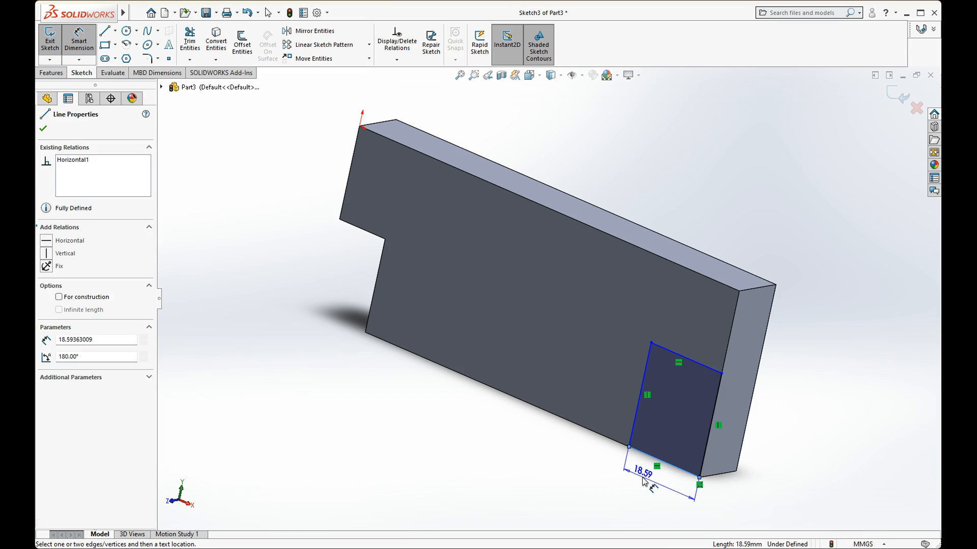
left_click(643, 481)
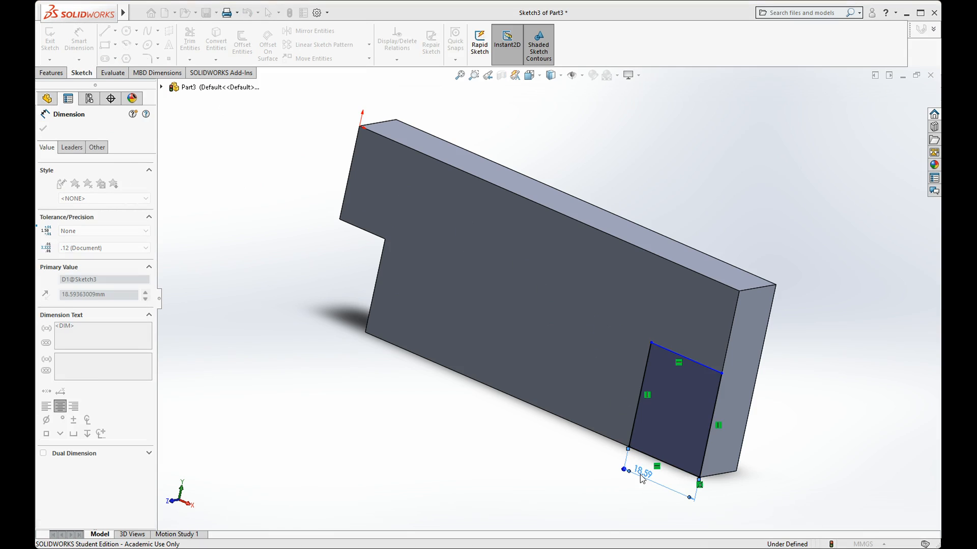
type("12")
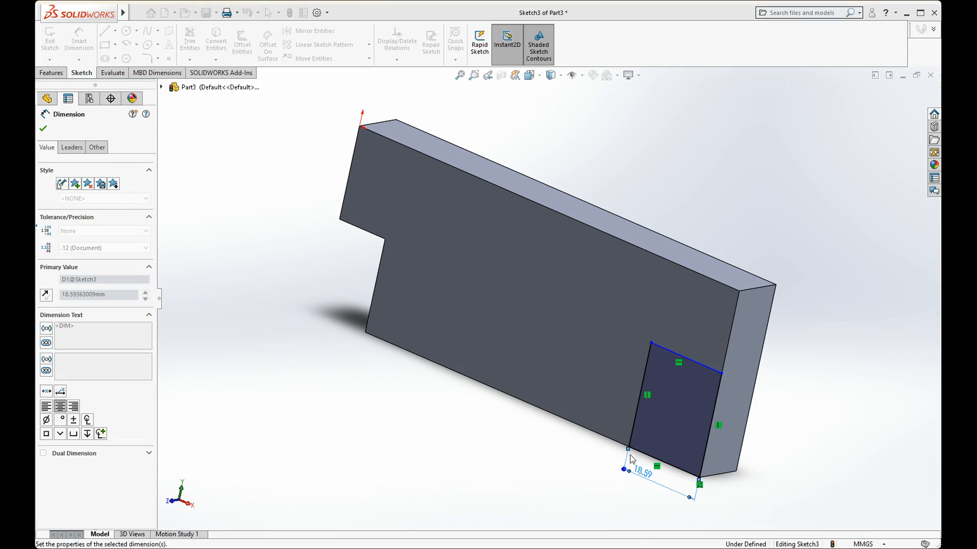
key("Return")
left_click(717, 416)
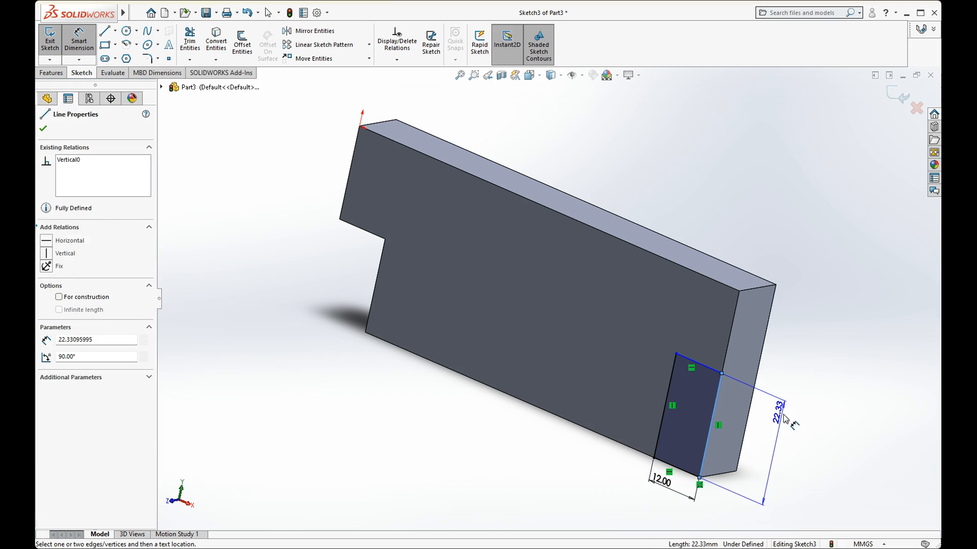
left_click(790, 419)
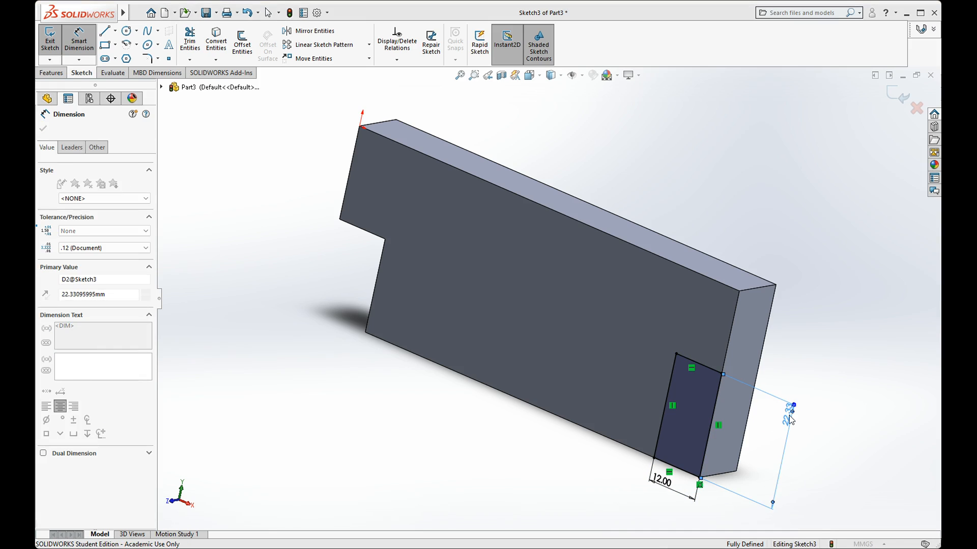
type("20")
key("Return")
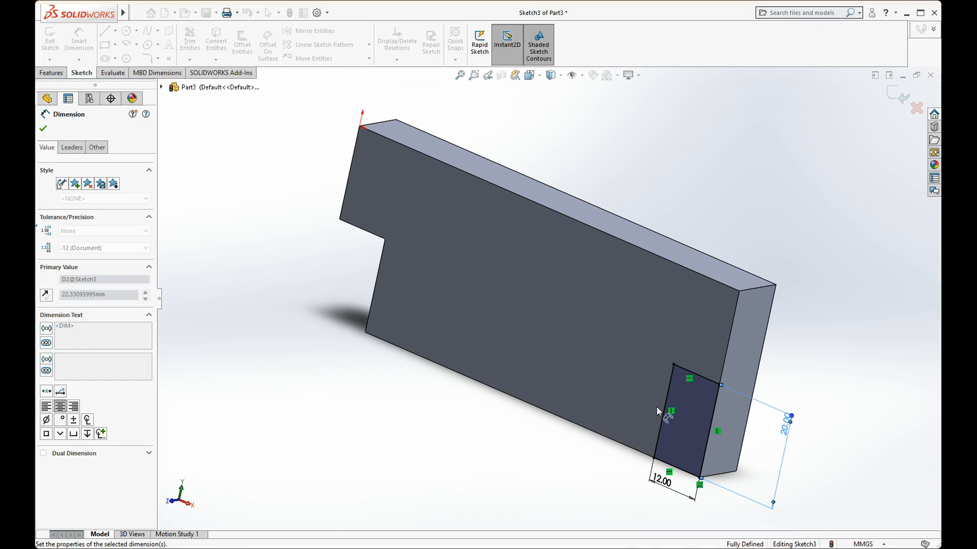
left_click(43, 130)
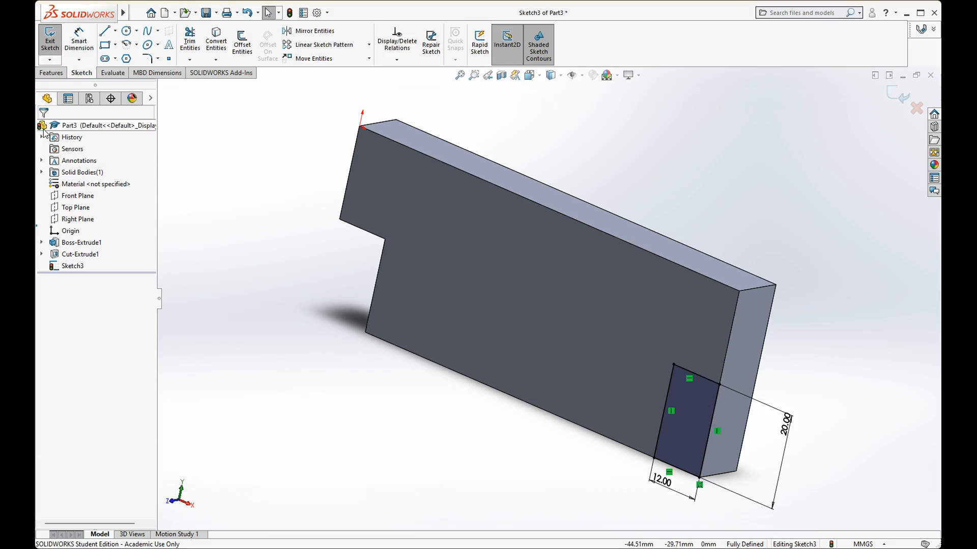
- Cut the lower-right rectangle through all of the block with an Extruded Cut
left_click(58, 74)
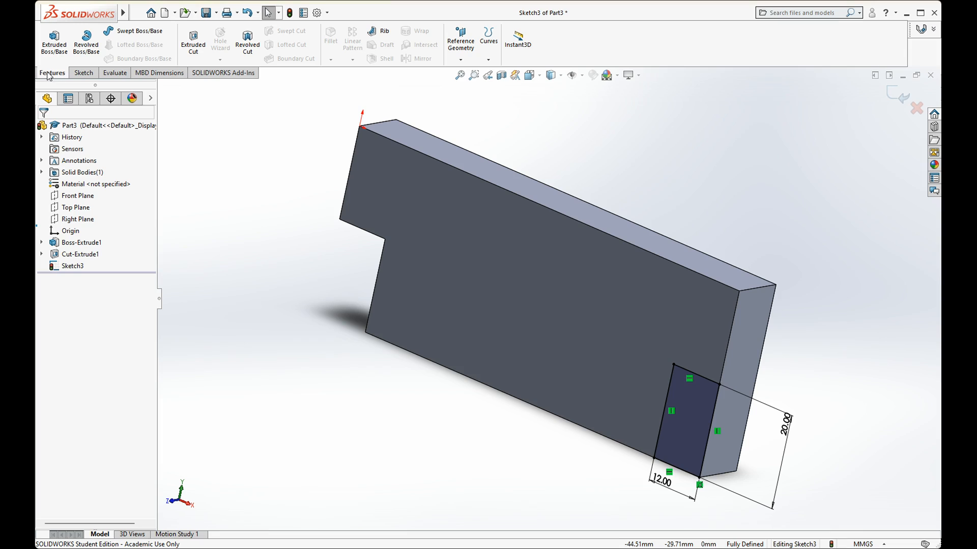
left_click(193, 41)
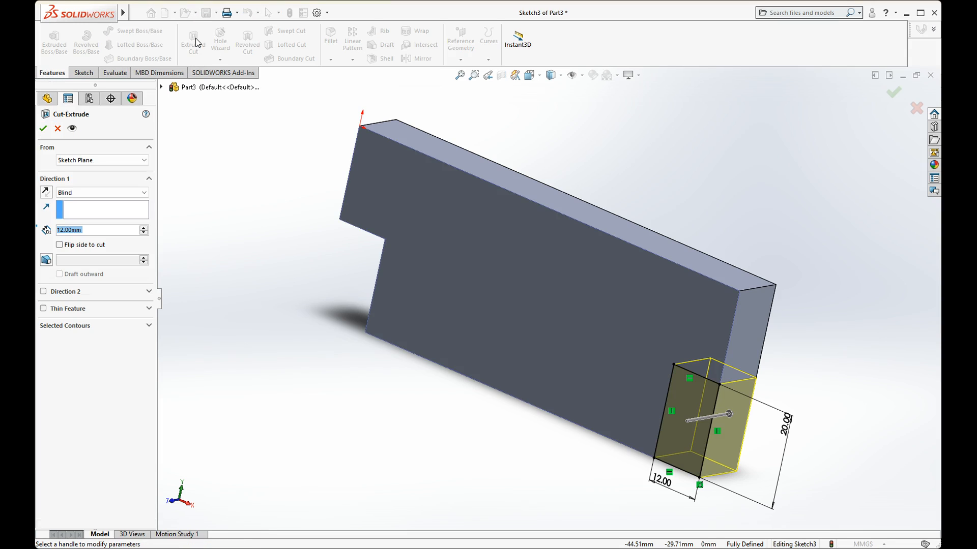
left_click(138, 198)
left_click(95, 215)
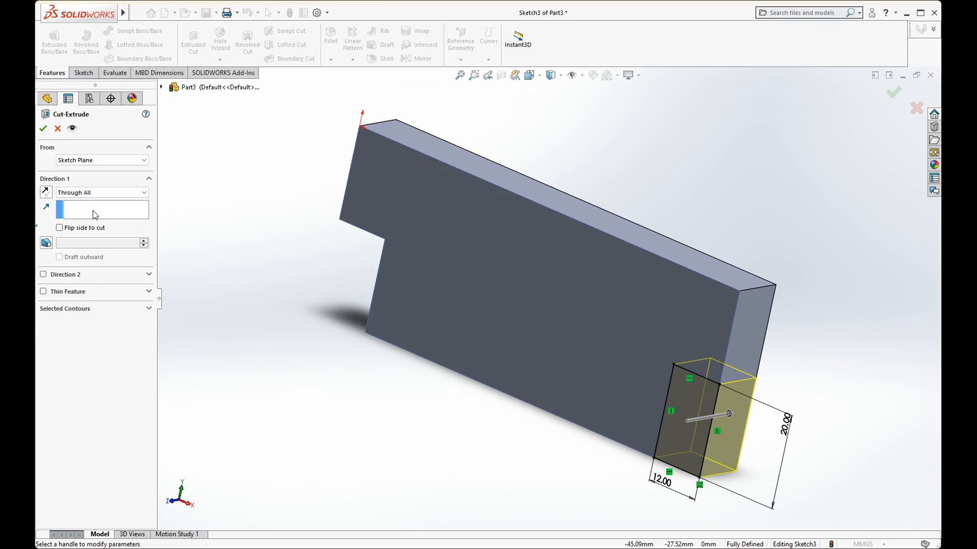
left_click(43, 130)
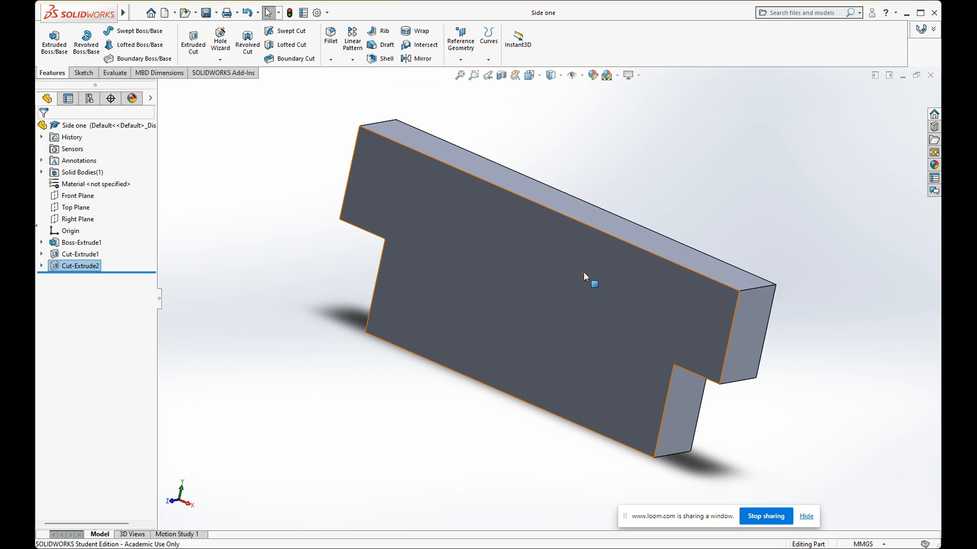
- Create a new part and sketch a corner rectangle about 77 mm wide and 35 mm high on the Front Plane, starting at the origin
left_click(171, 16)
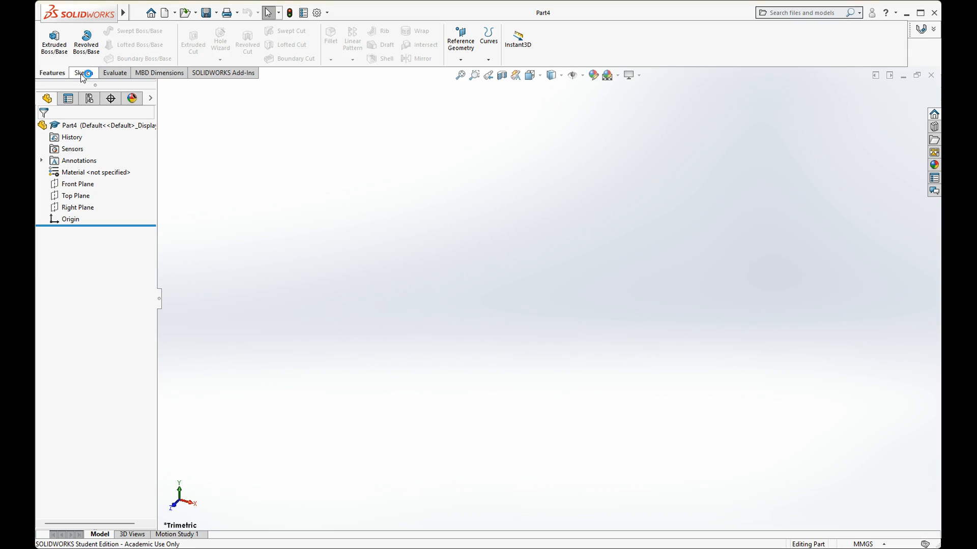
left_click(82, 74)
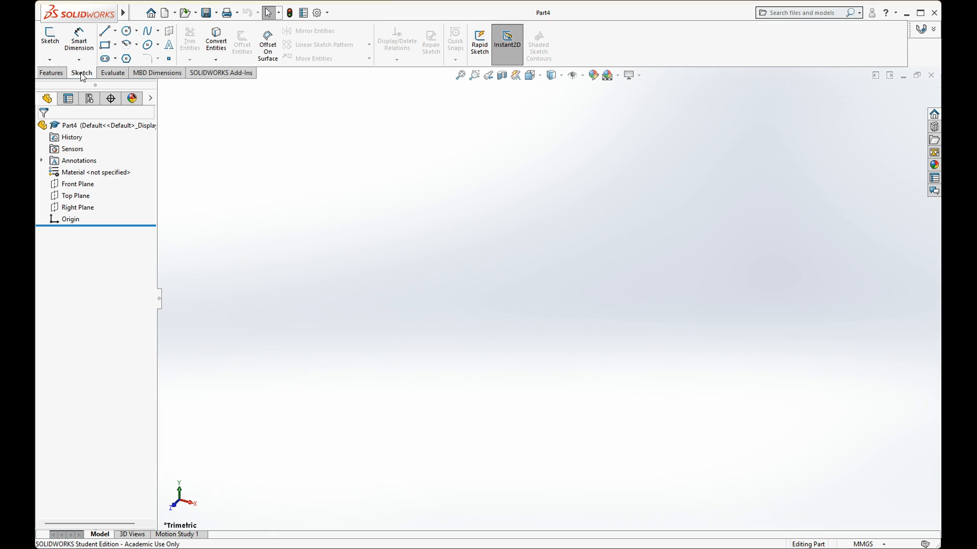
left_click(106, 46)
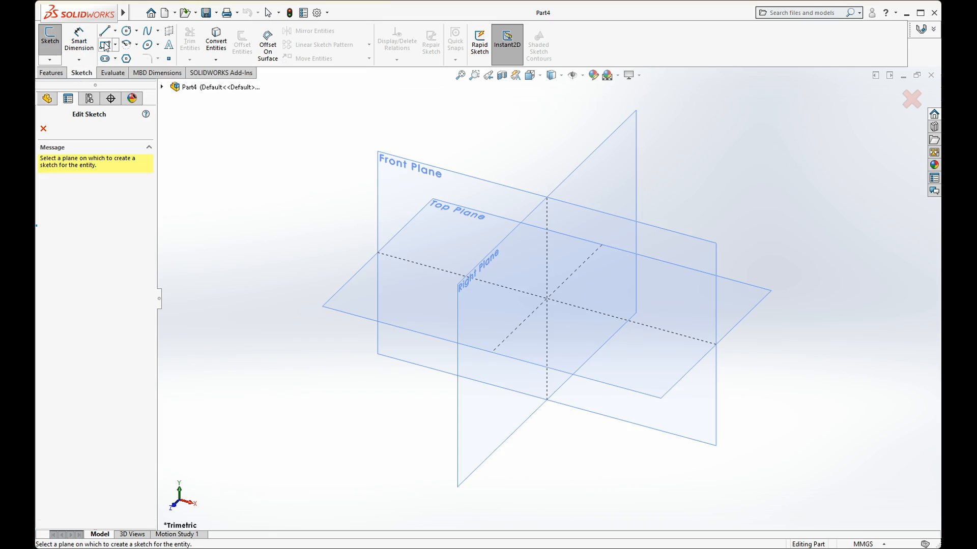
left_click(436, 168)
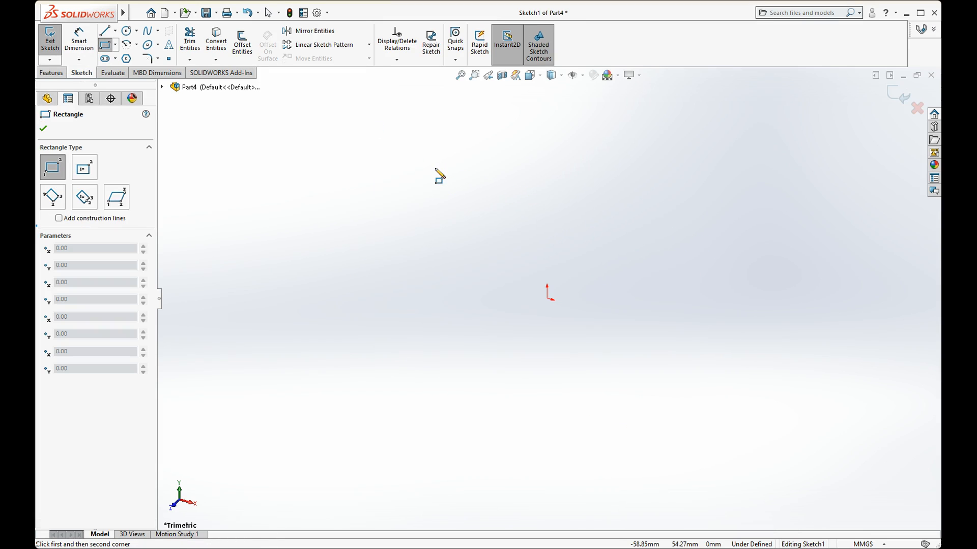
left_click(548, 300)
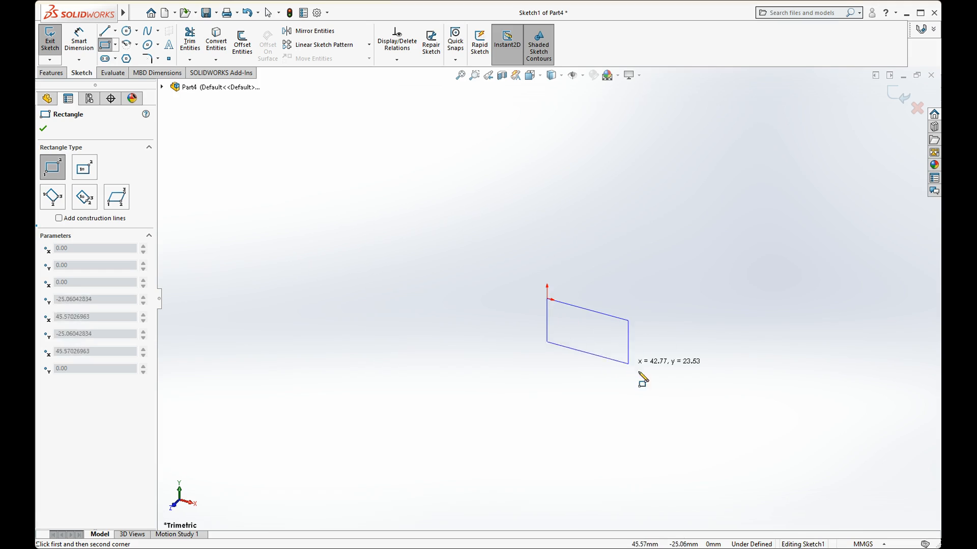
left_click(695, 404)
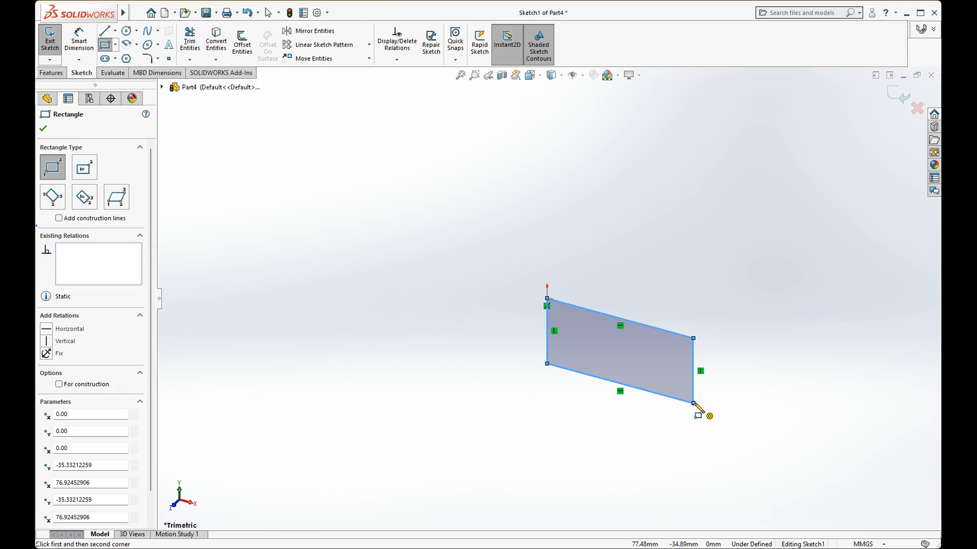
left_click(43, 129)
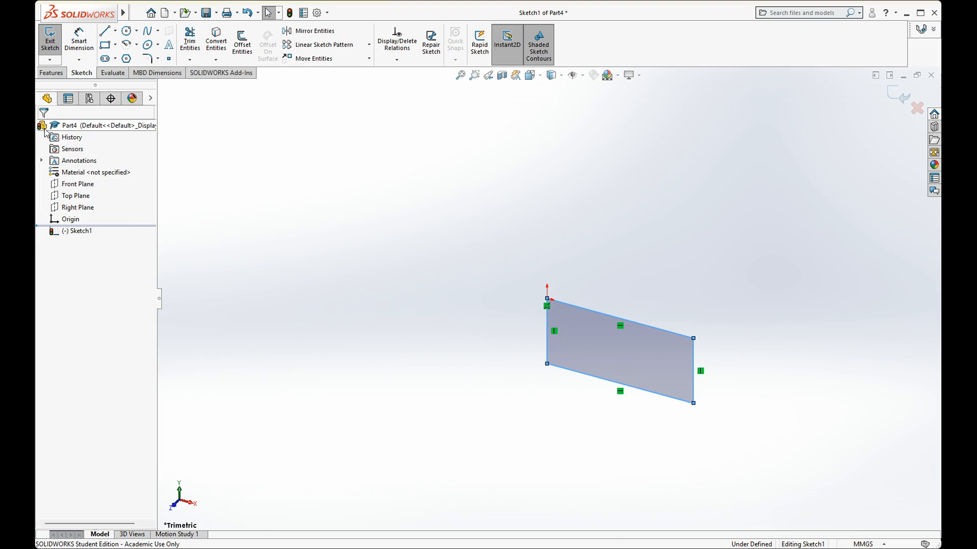
- Dimension the rectangle with a height of 40 mm and a width of 100 mm
left_click(77, 41)
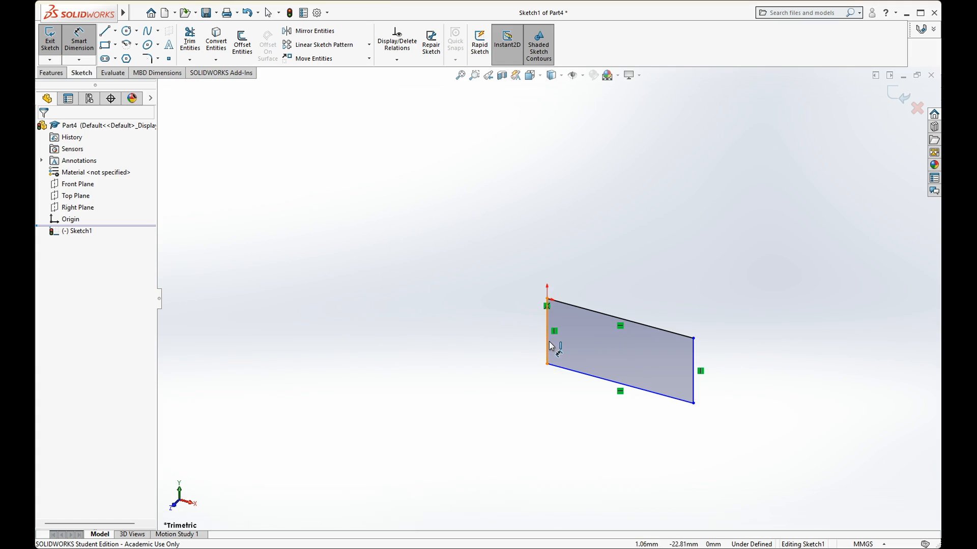
left_click(548, 343)
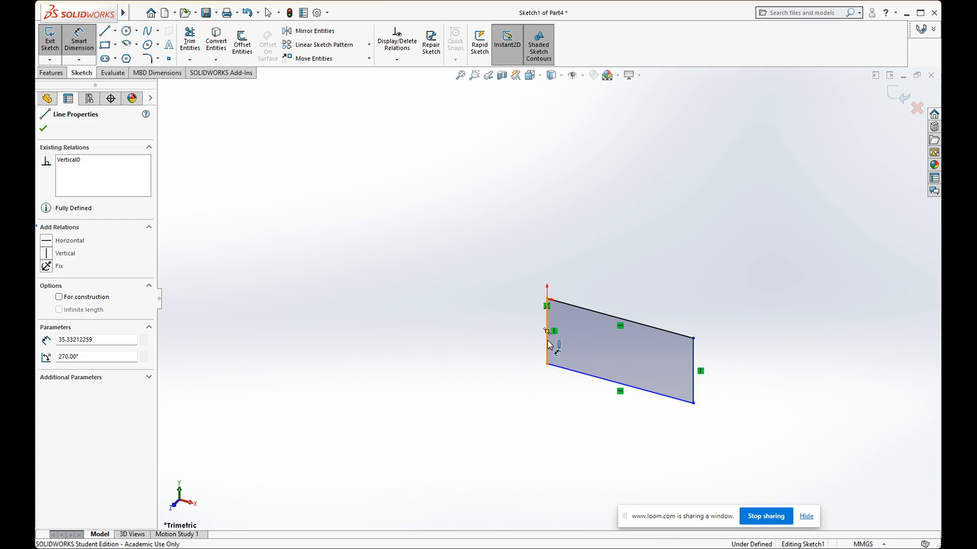
left_click(508, 324)
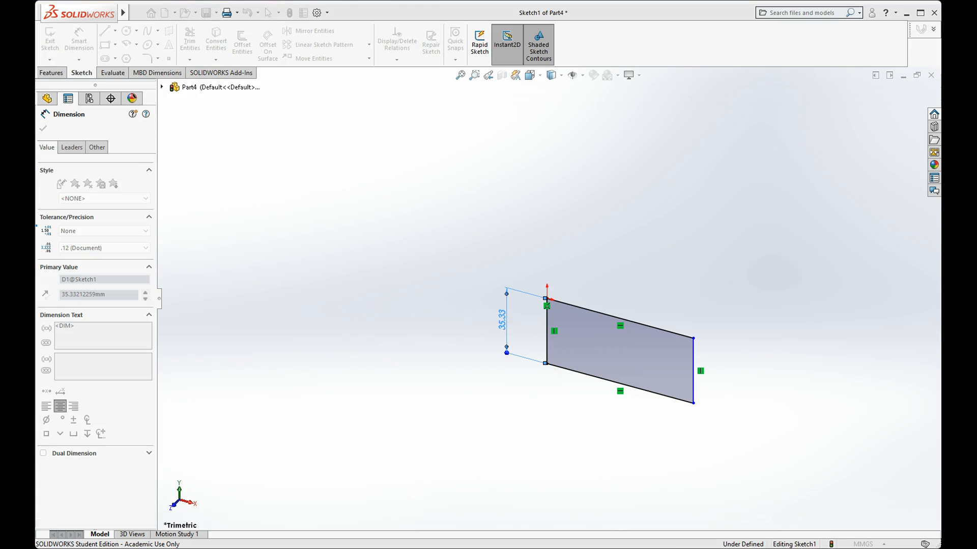
type("40")
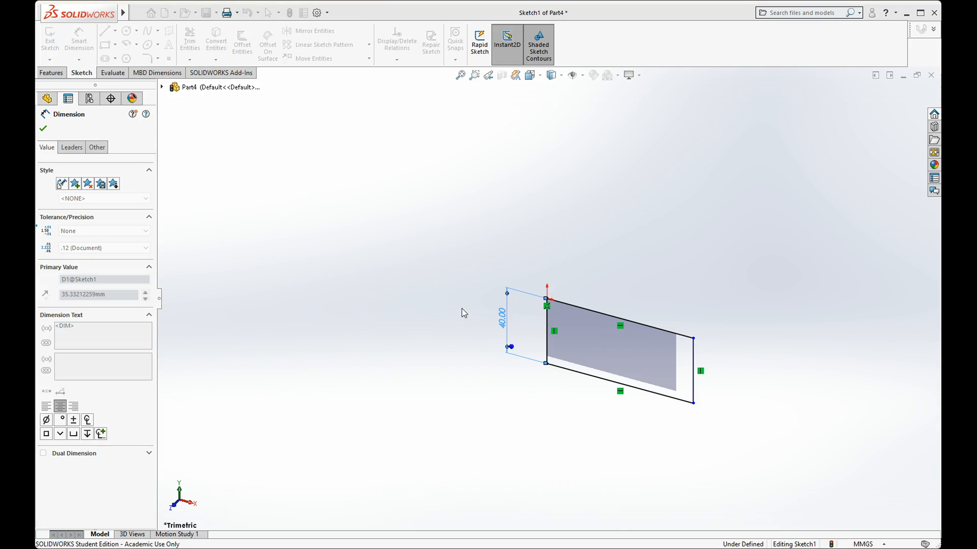
key("Return")
left_click(590, 378)
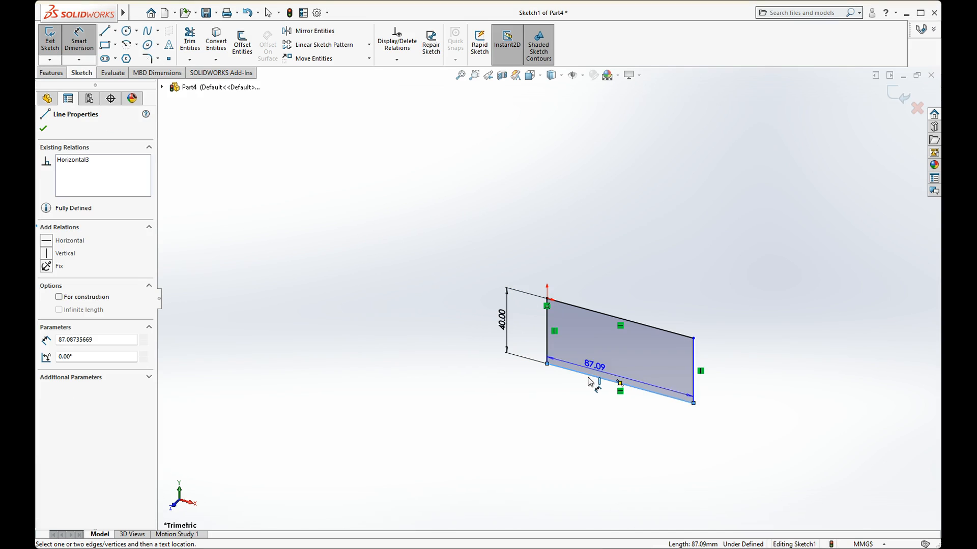
left_click(598, 420)
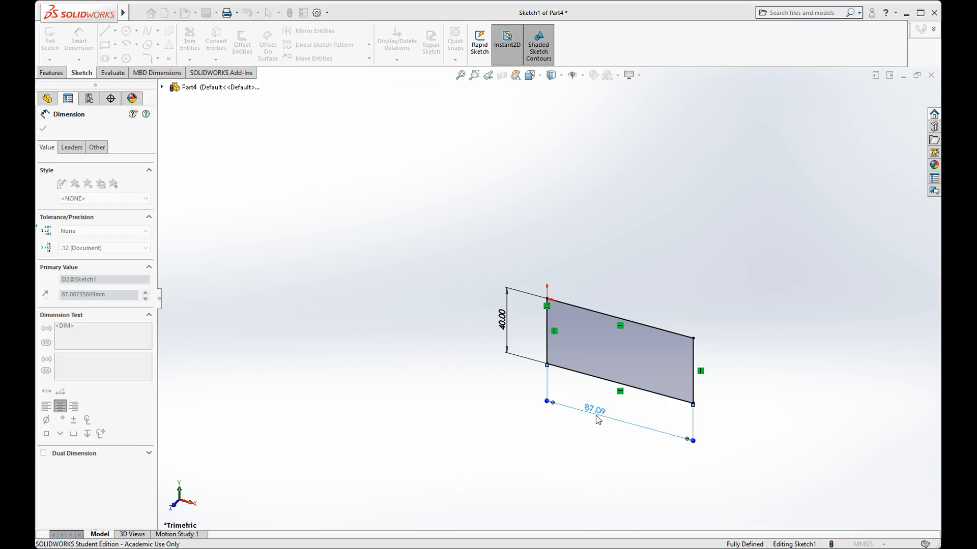
type("100")
key("Return")
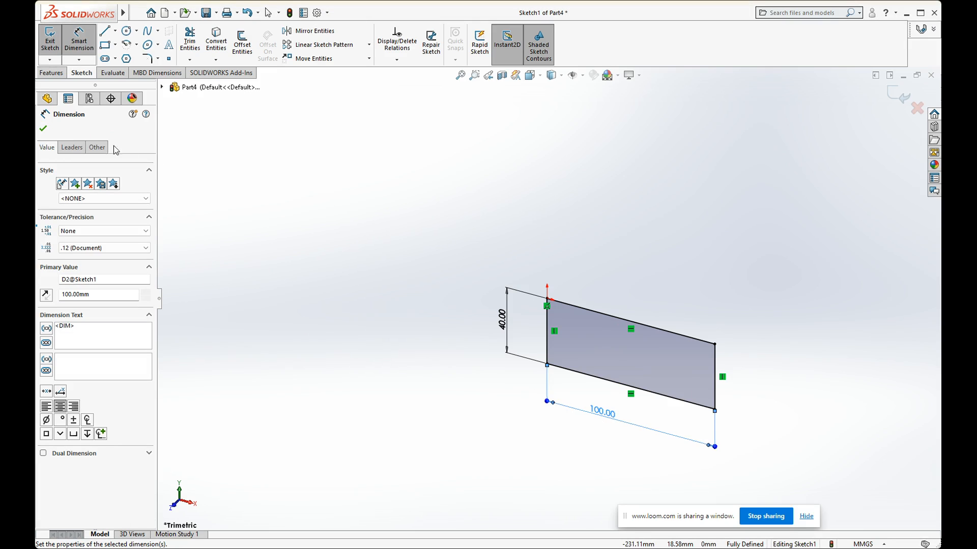
left_click(43, 130)
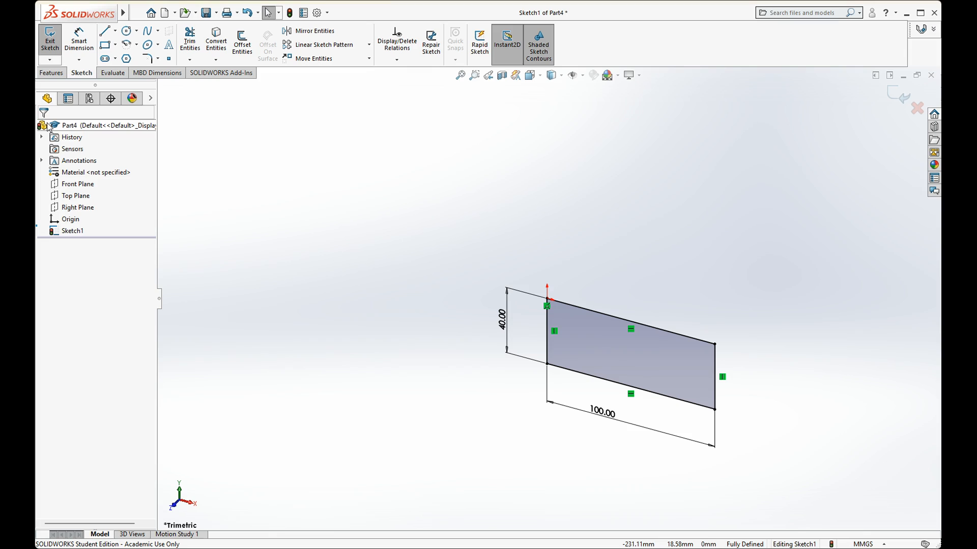
- Extrude the rectangle to a blind depth of 12 mm with Extruded Boss/Base
left_click(51, 73)
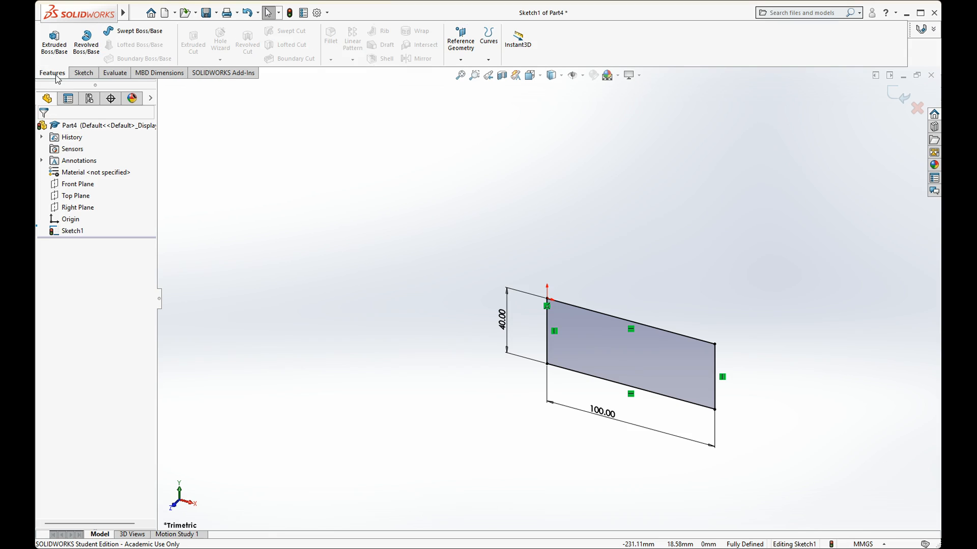
left_click(56, 46)
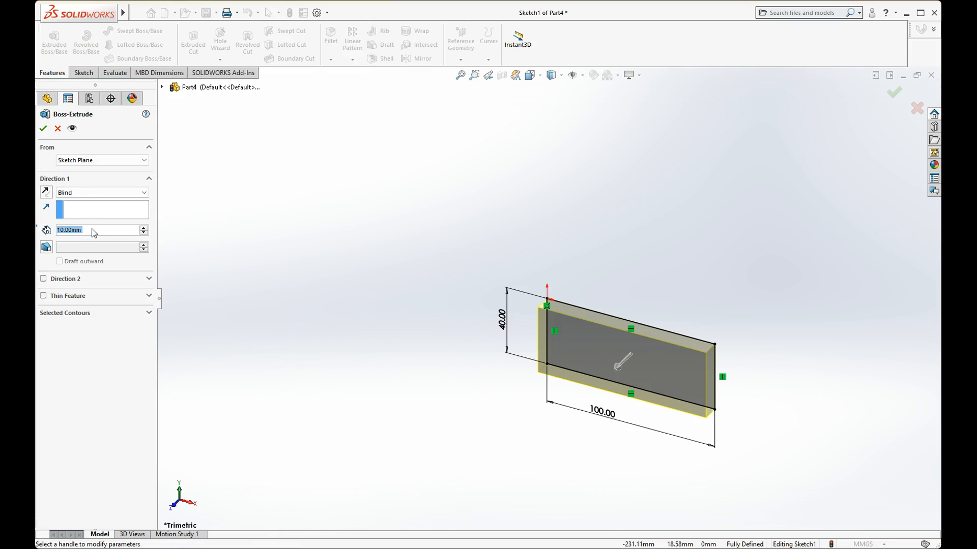
left_click(94, 230)
key("BackSpace")
key("BackSpace")
key("BackSpace")
key("BackSpace")
key("BackSpace")
key("BackSpace")
type("12")
key("Return")
left_click(44, 129)
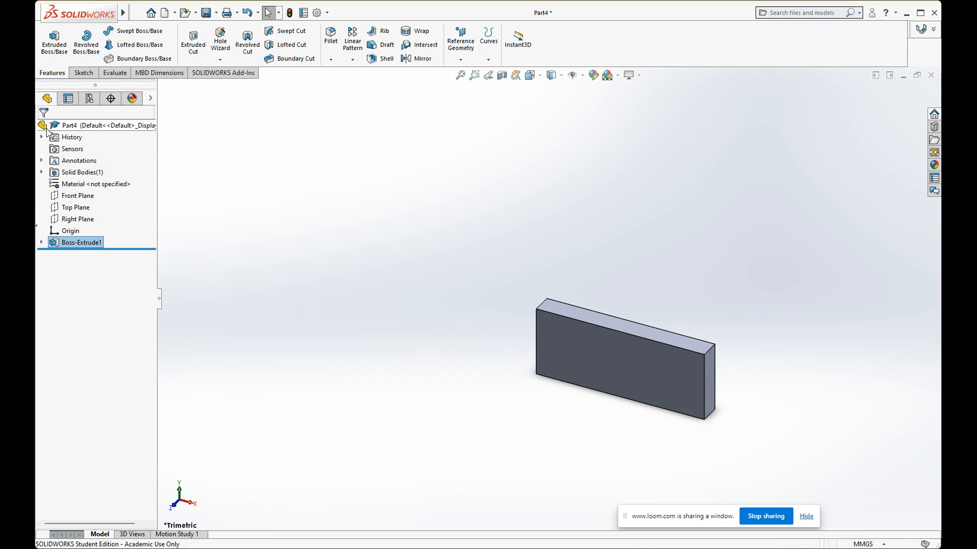
- Sketch a corner rectangle about 19 mm high on the block's front face, starting at its upper-left corner
key("ctrl+7")
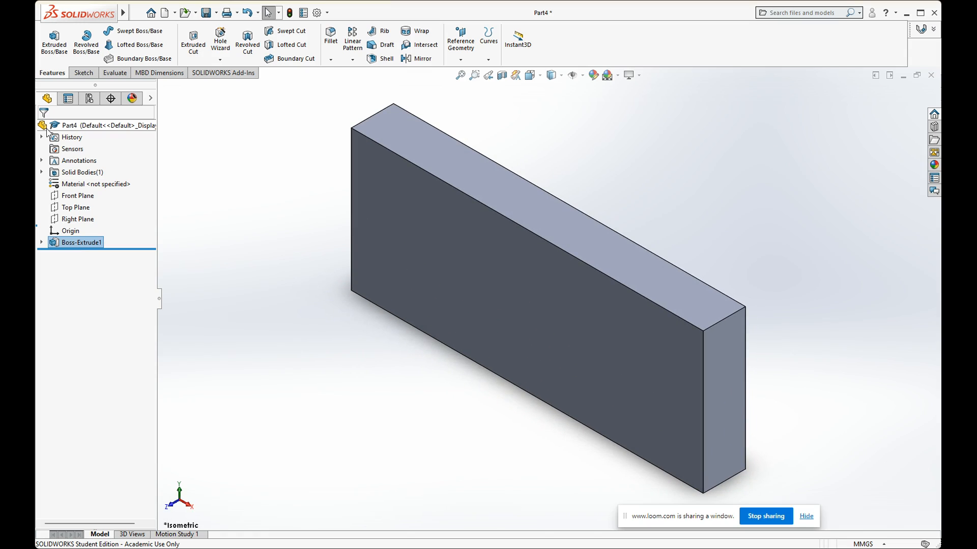
left_click(84, 73)
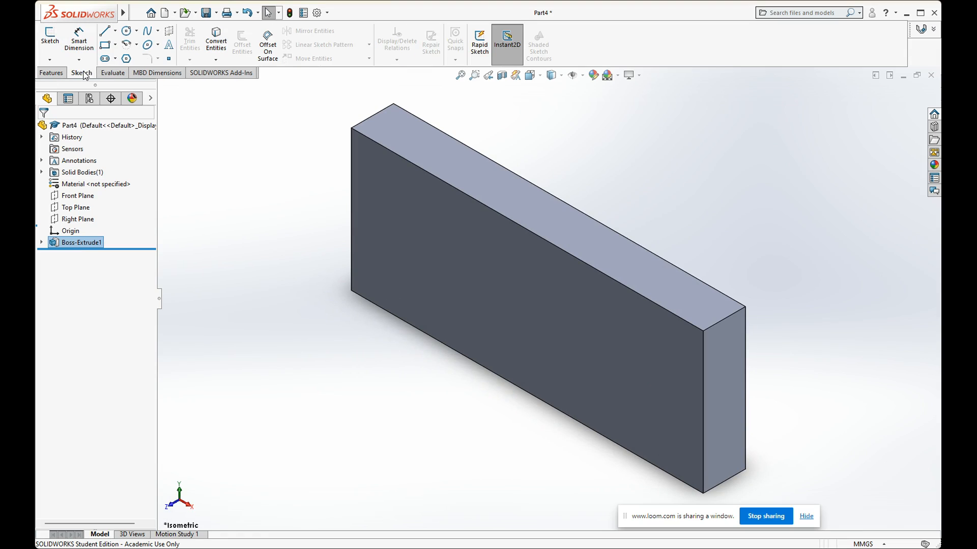
left_click(105, 48)
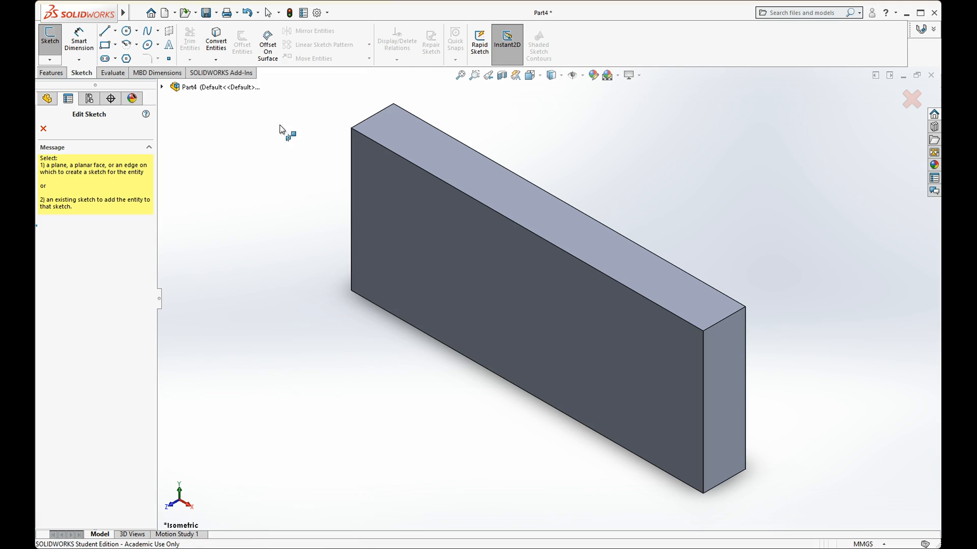
left_click(383, 185)
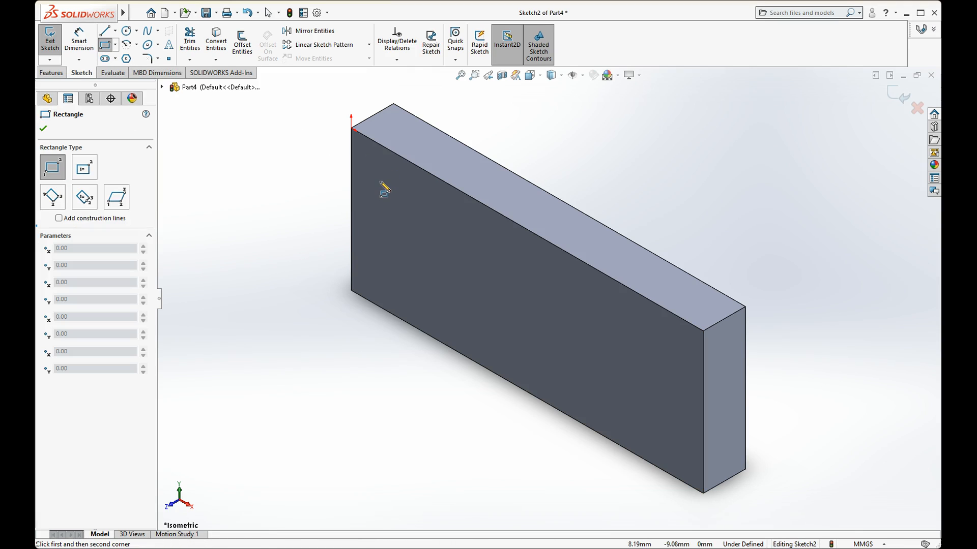
left_click(351, 128)
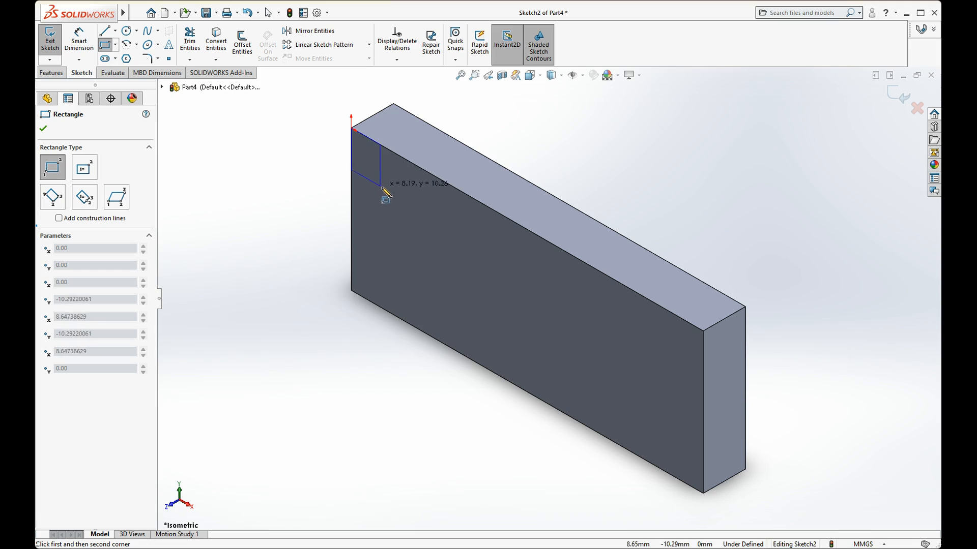
left_click(393, 230)
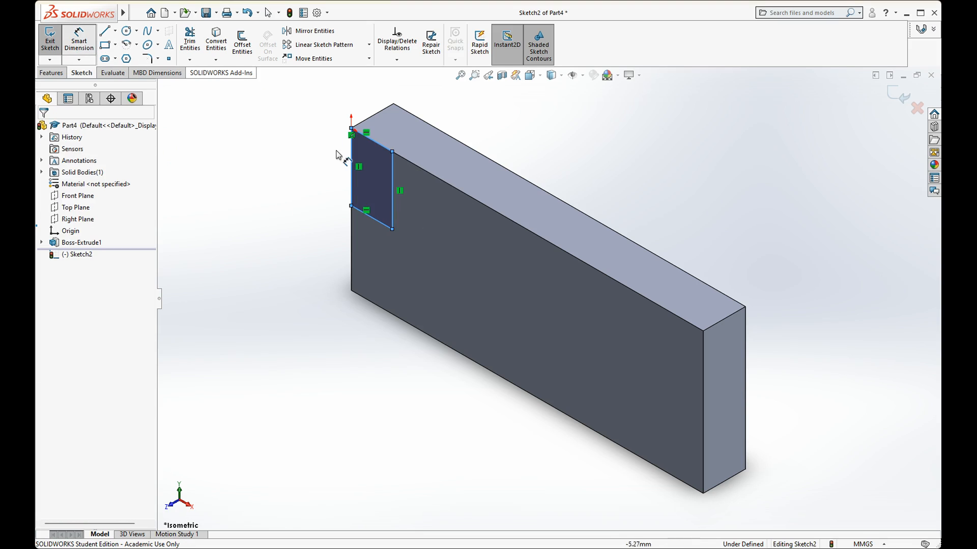
- Dimension the upper-left corner rectangle with a height of 20 mm and a width of 12 mm
left_click(351, 161)
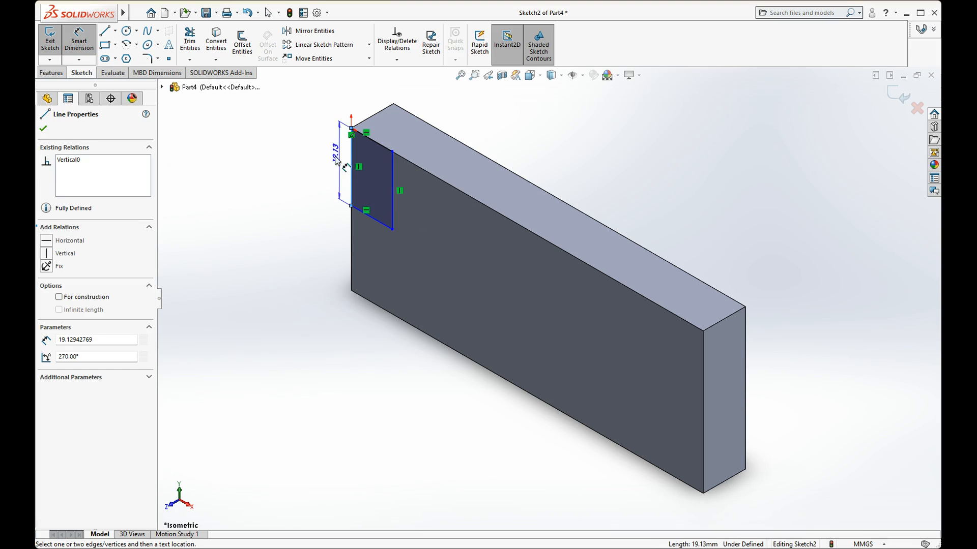
left_click(319, 152)
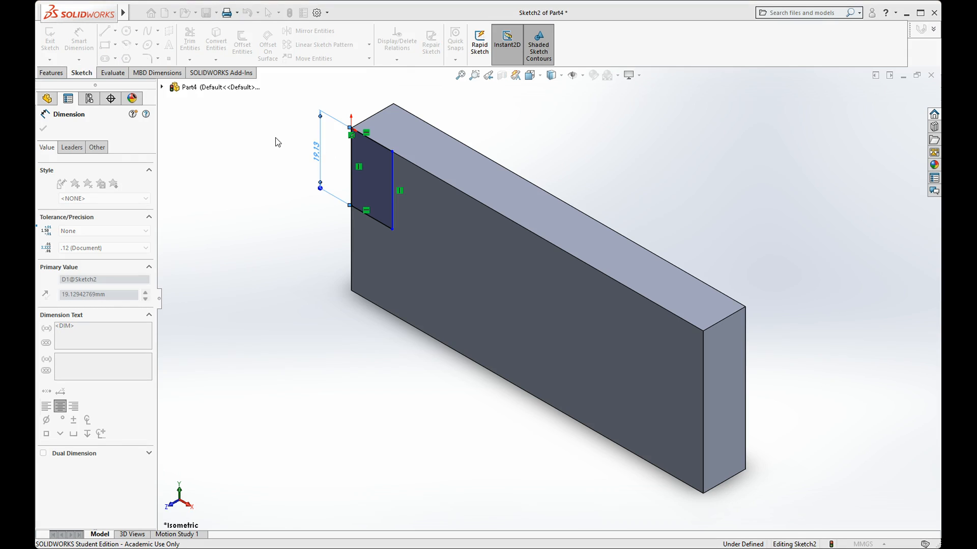
type("20")
key("Return")
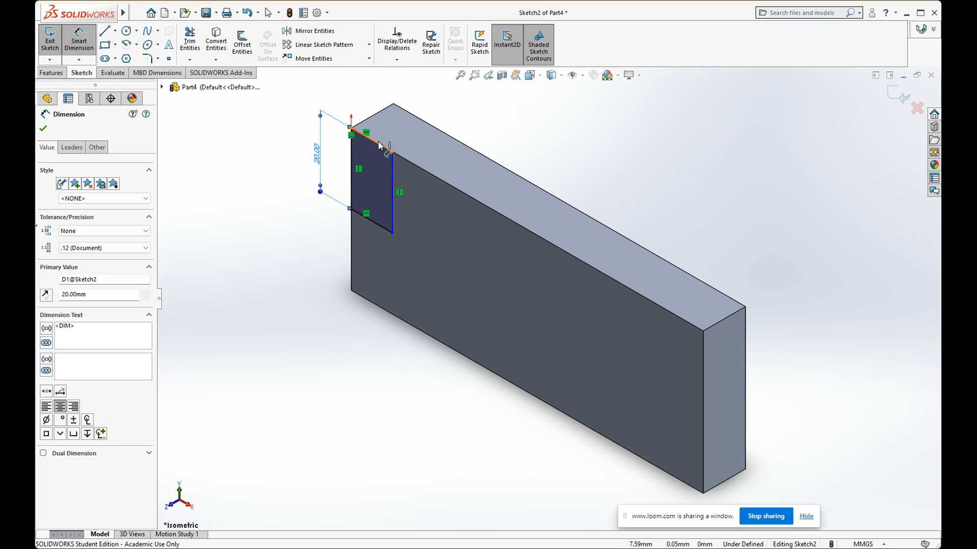
left_click(384, 149)
left_click(377, 99)
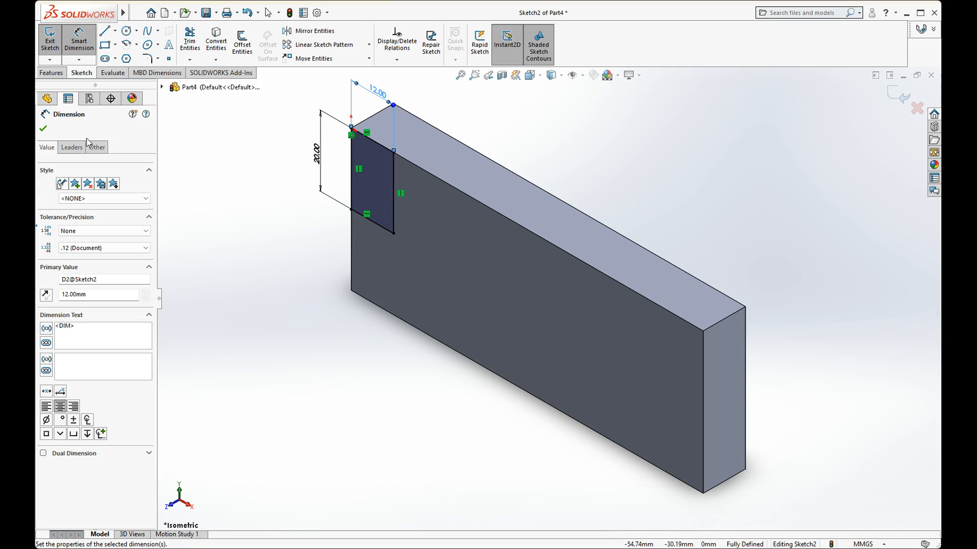
left_click(43, 130)
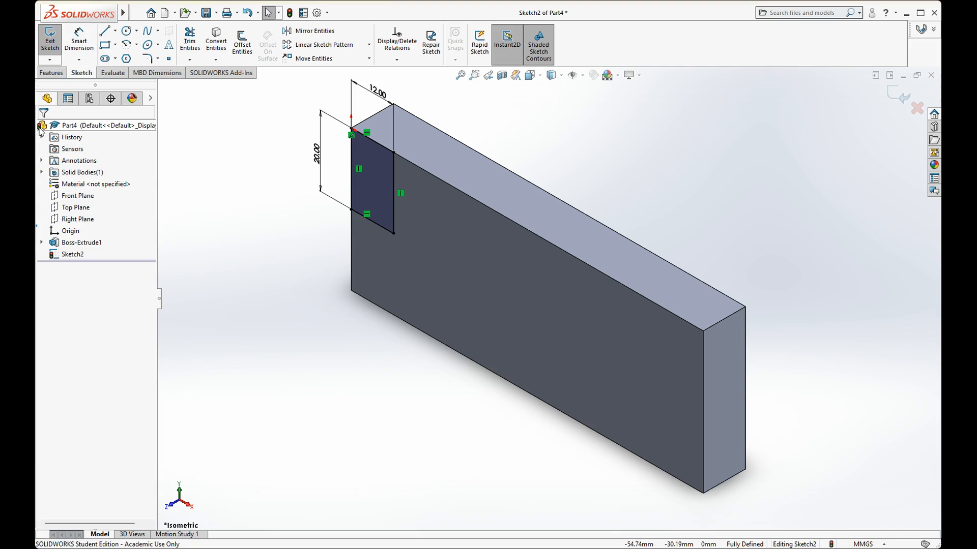
- Cut the upper-left rectangle through all of the block with an Extruded Cut
left_click(52, 76)
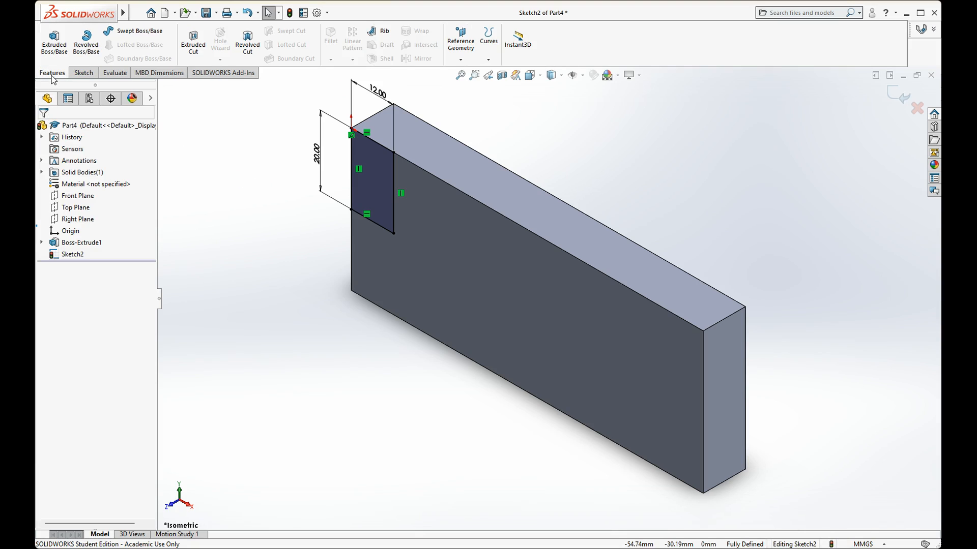
left_click(192, 44)
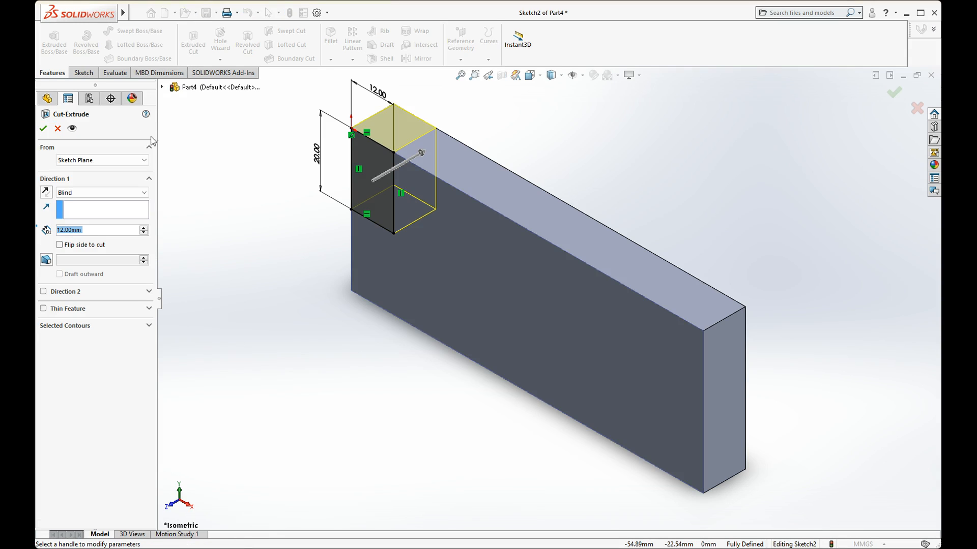
left_click(142, 194)
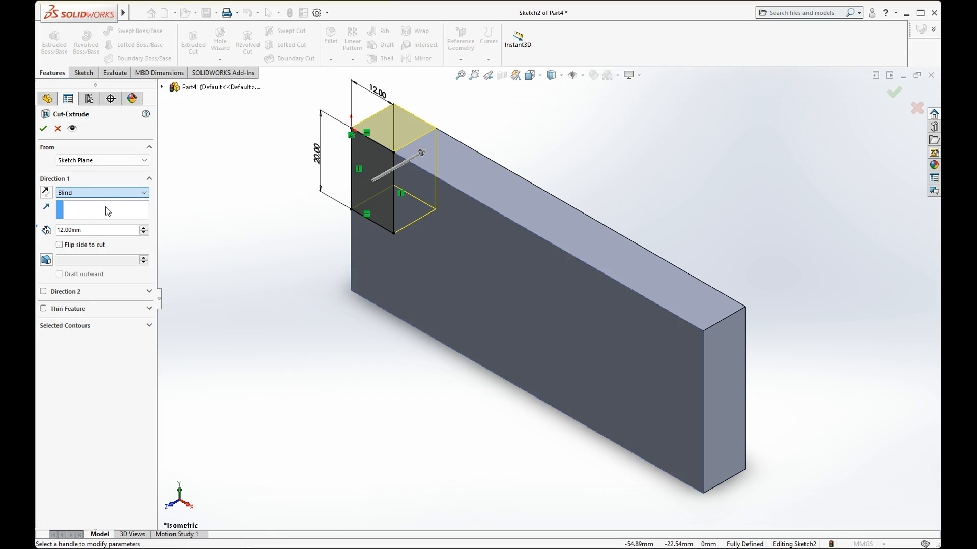
key("Down")
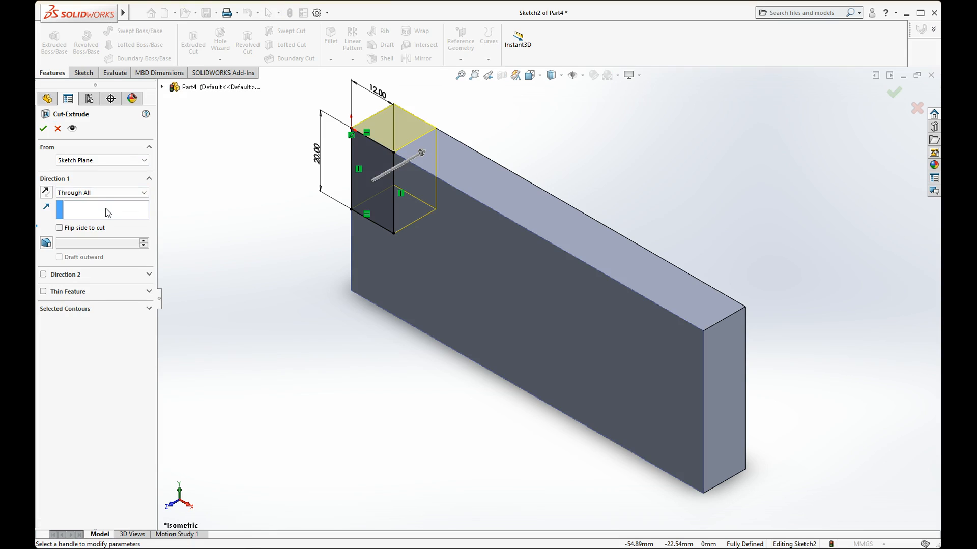
left_click(43, 129)
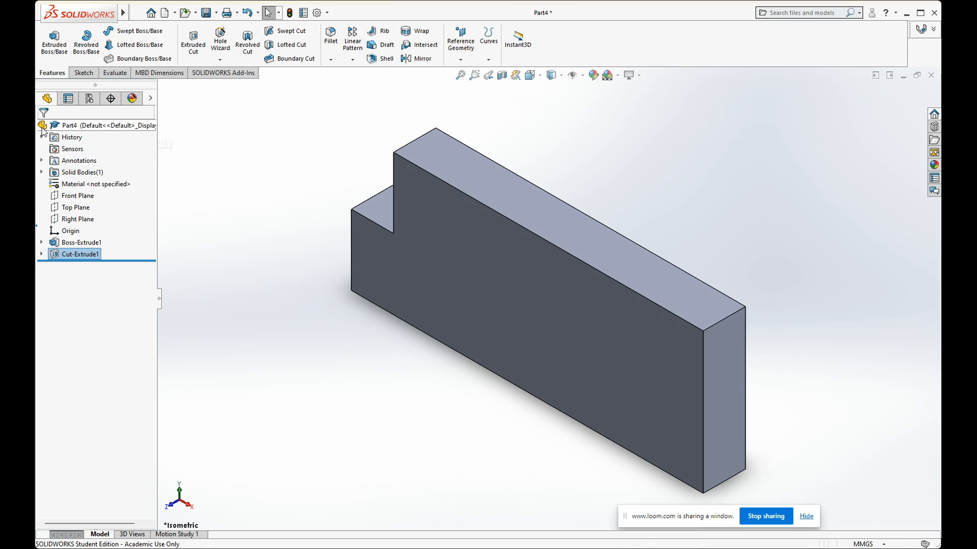
- Sketch a corner rectangle about 14 mm wide and 17 mm high on the front face, starting at its upper-right corner
left_click(83, 73)
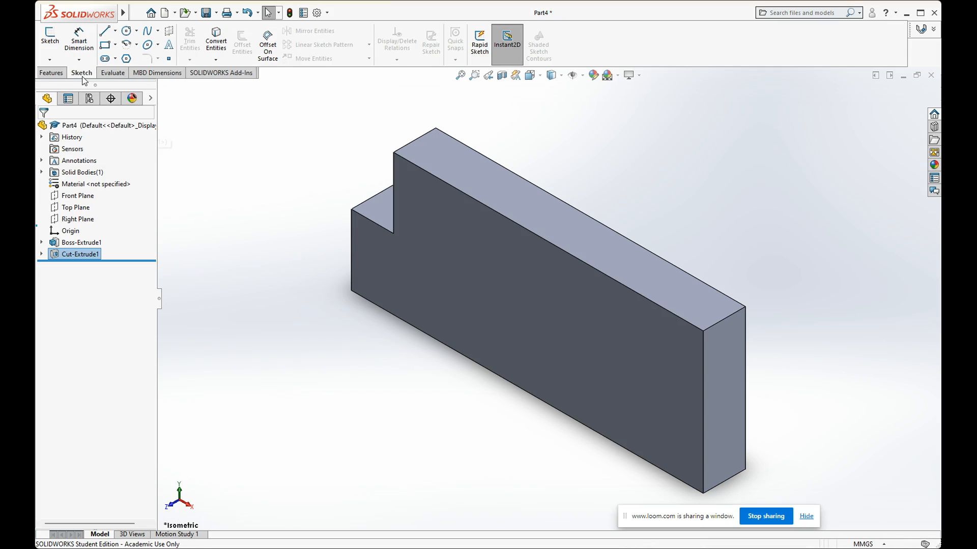
left_click(105, 47)
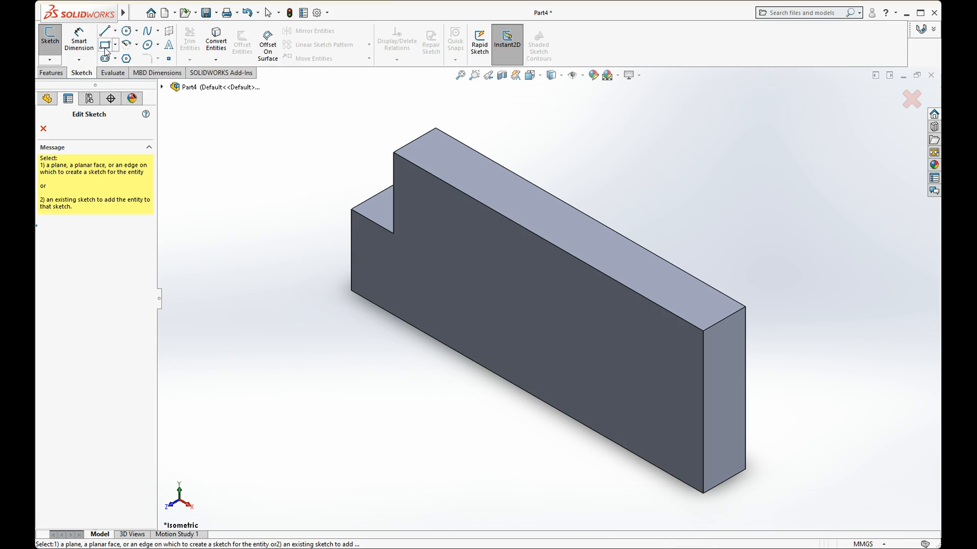
left_click(566, 310)
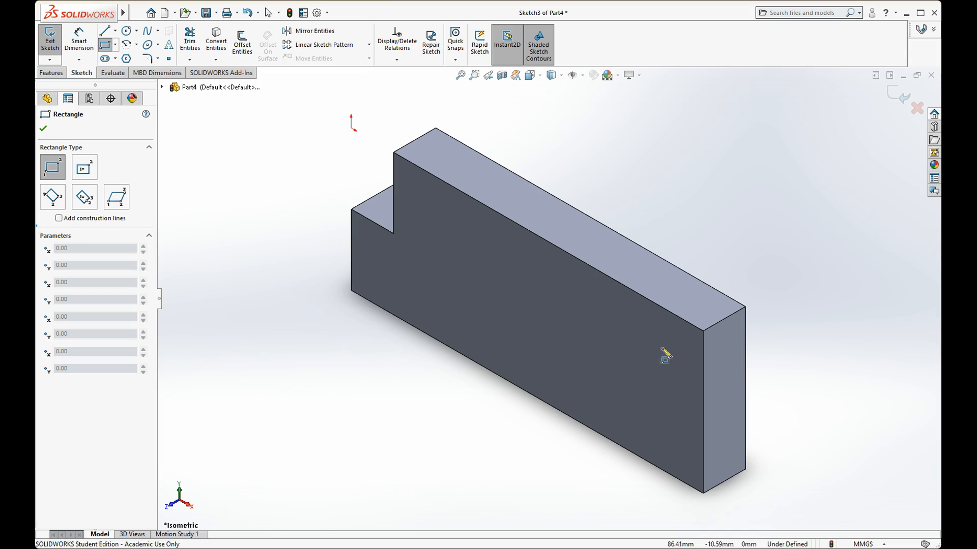
left_click(704, 332)
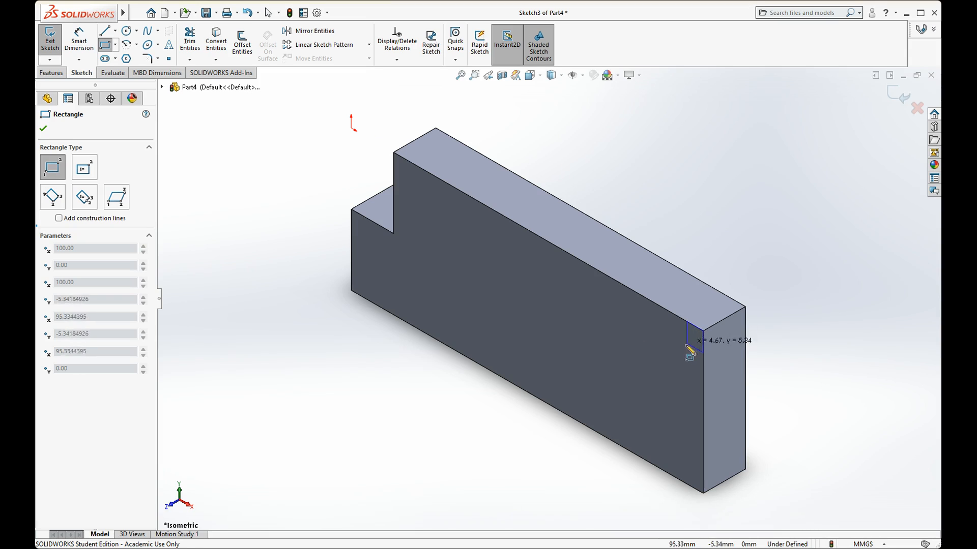
left_click(655, 375)
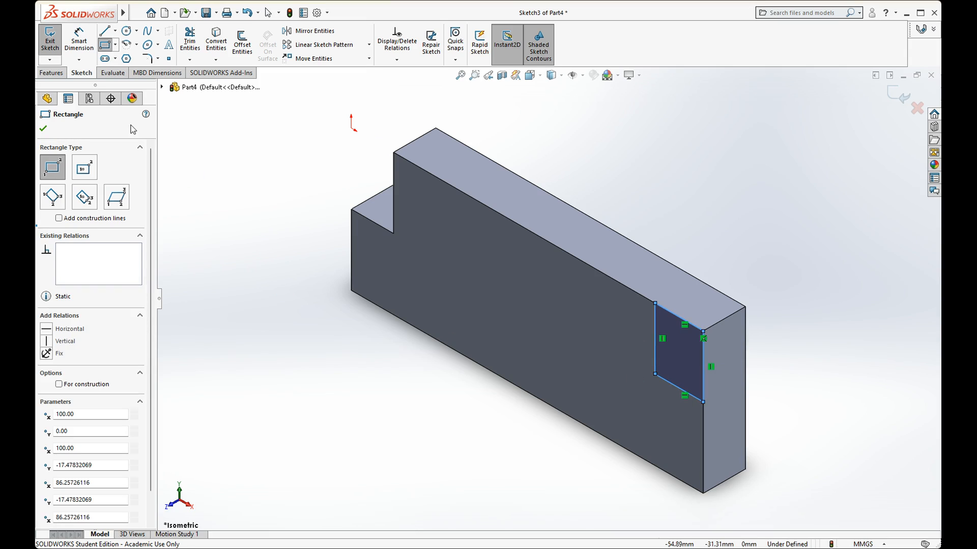
left_click(43, 128)
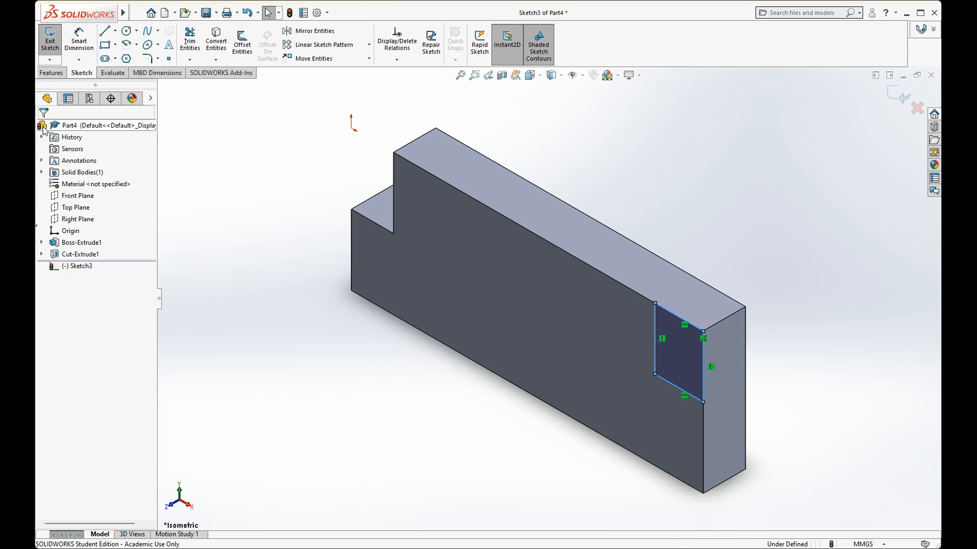
- Dimension the height of the upper-right corner rectangle as 20 mm
left_click(76, 46)
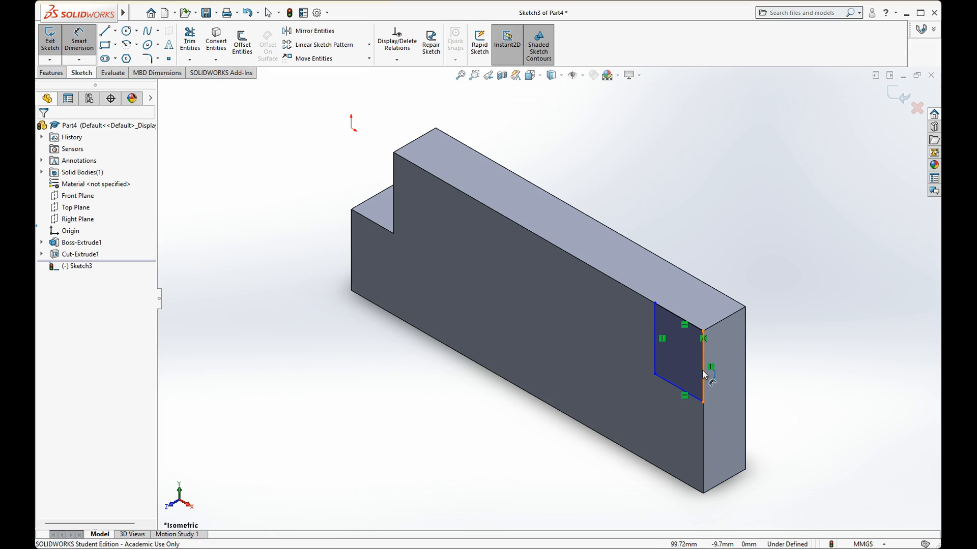
left_click(704, 371)
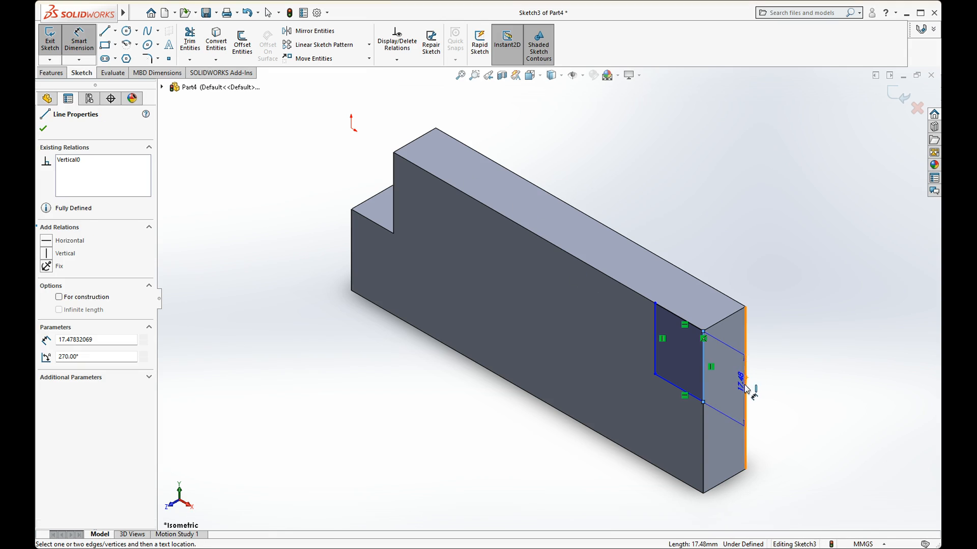
left_click(736, 390)
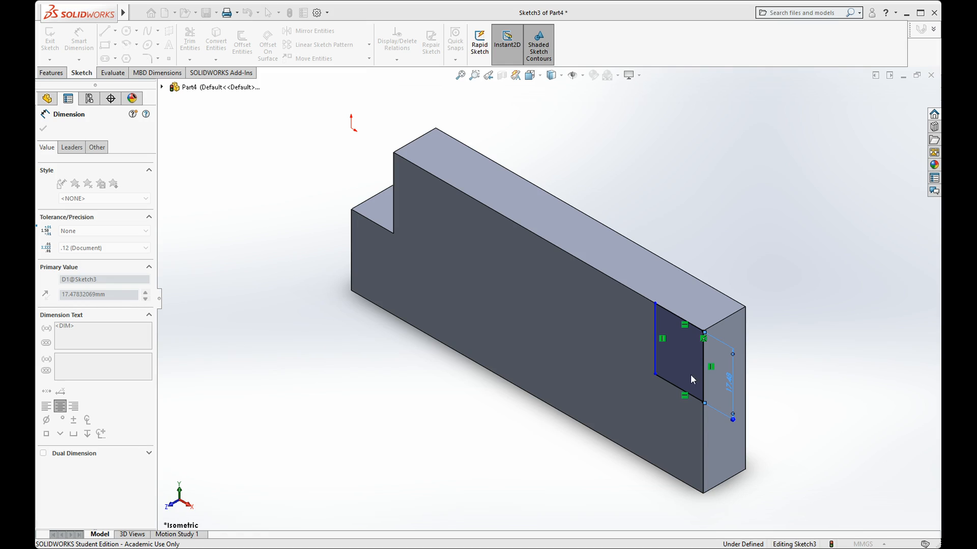
type("20")
key("Return")
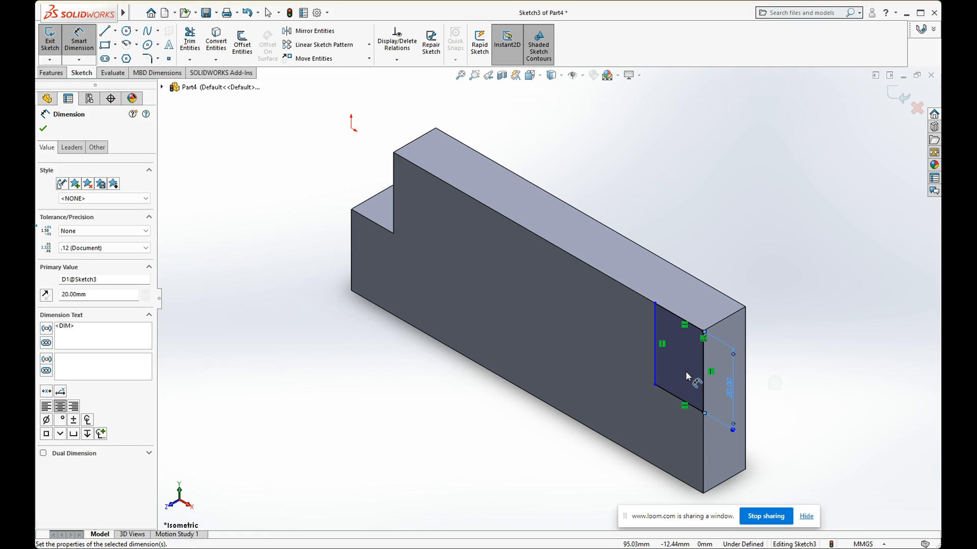
left_click(43, 129)
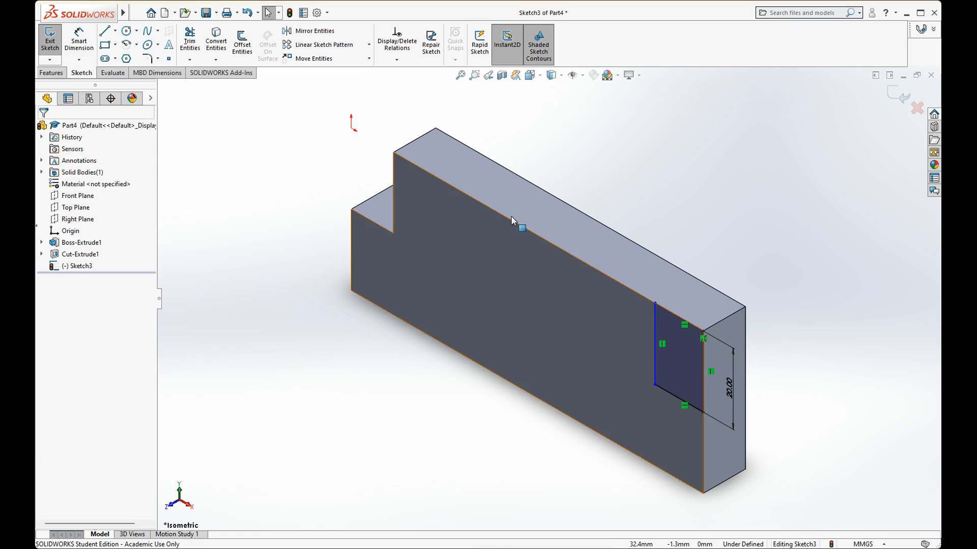
- Dimension the width of the upper-right corner rectangle as 12 mm along its top edge
left_click(687, 322)
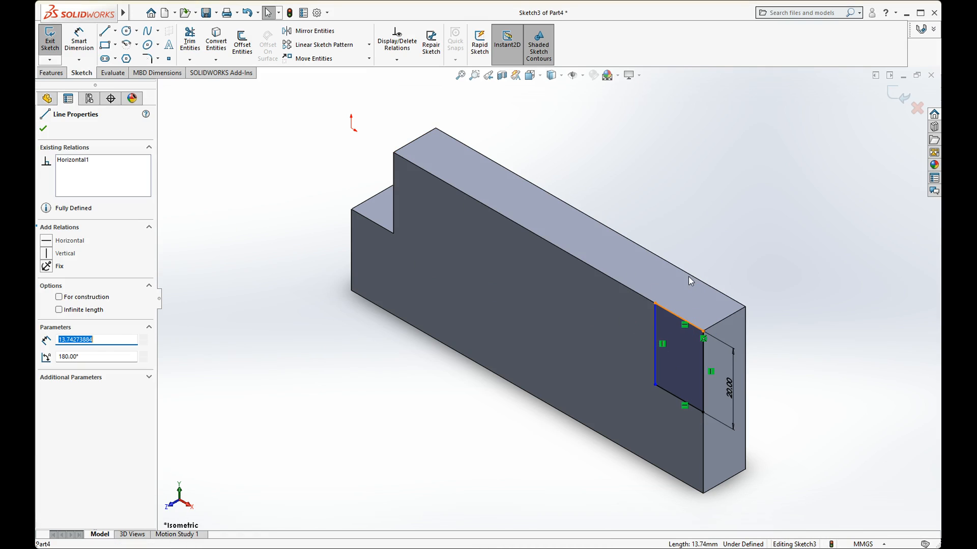
left_click(79, 40)
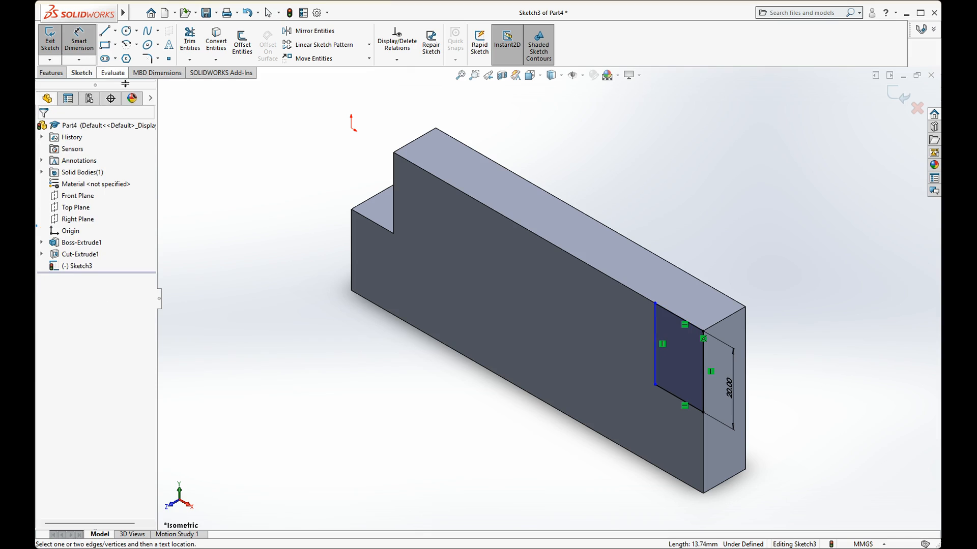
left_click(682, 319)
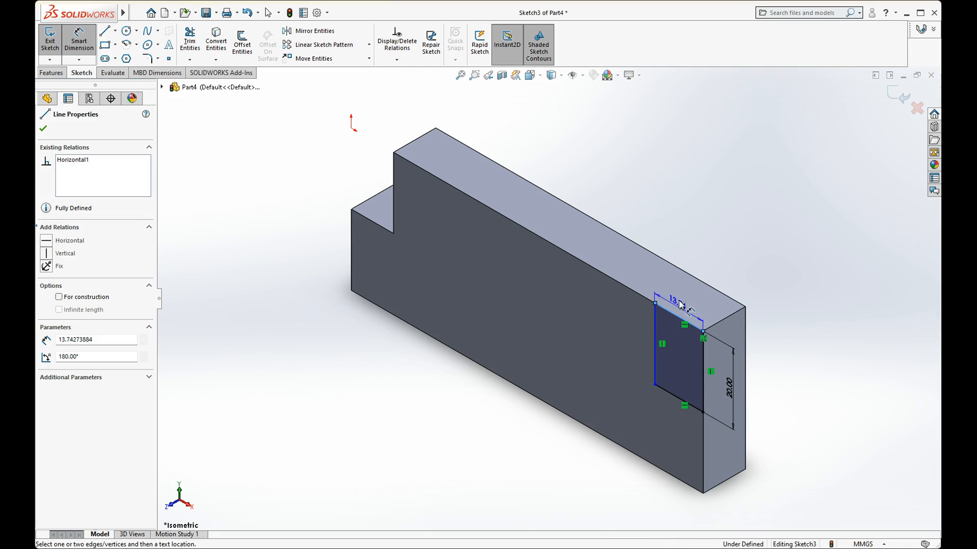
left_click(683, 259)
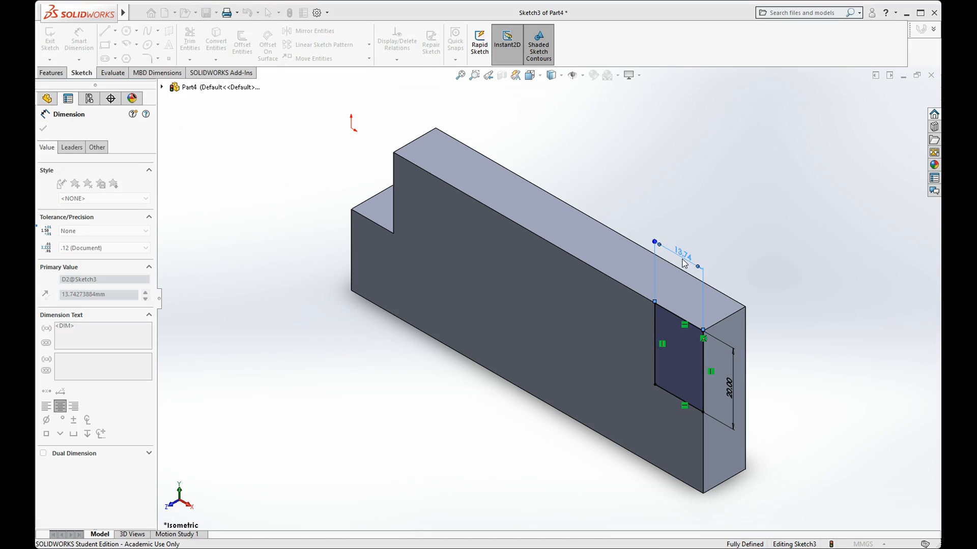
type("12")
left_click(638, 243)
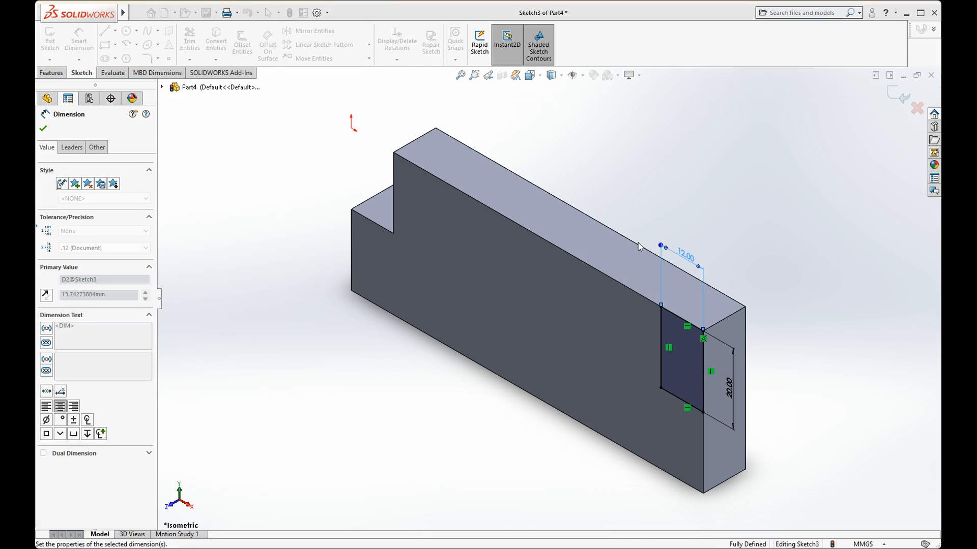
left_click(42, 128)
- Cut the upper-right rectangle through all of the block with an Extruded Cut
left_click(51, 73)
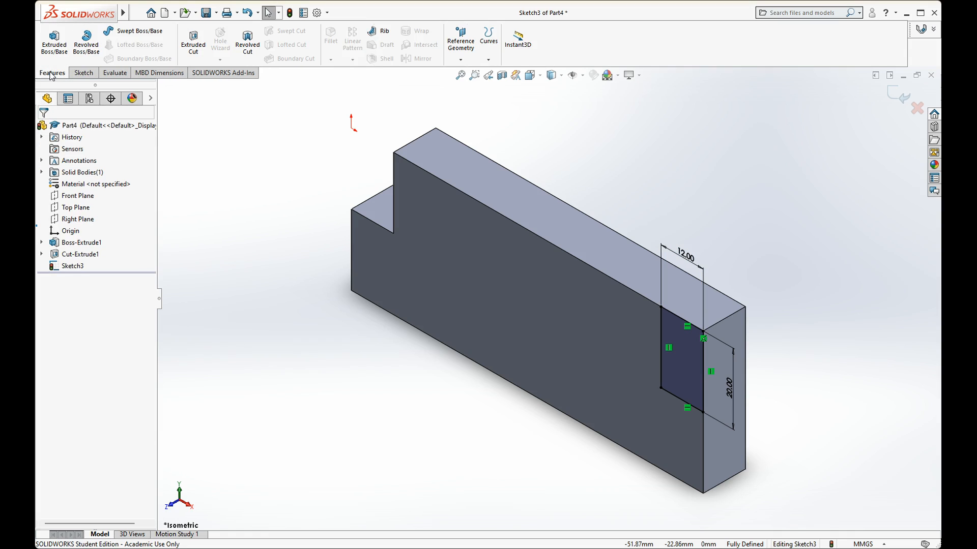
left_click(192, 41)
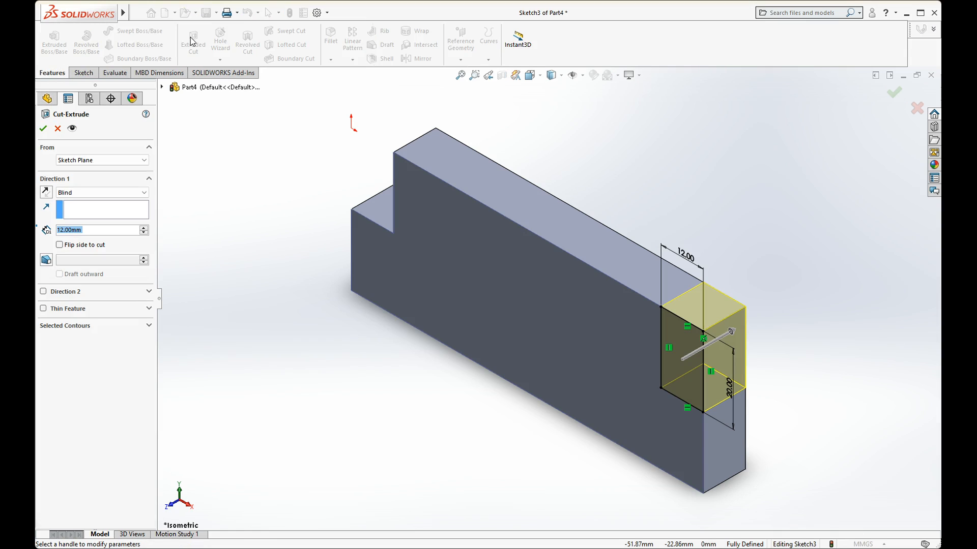
left_click(102, 192)
key("Down")
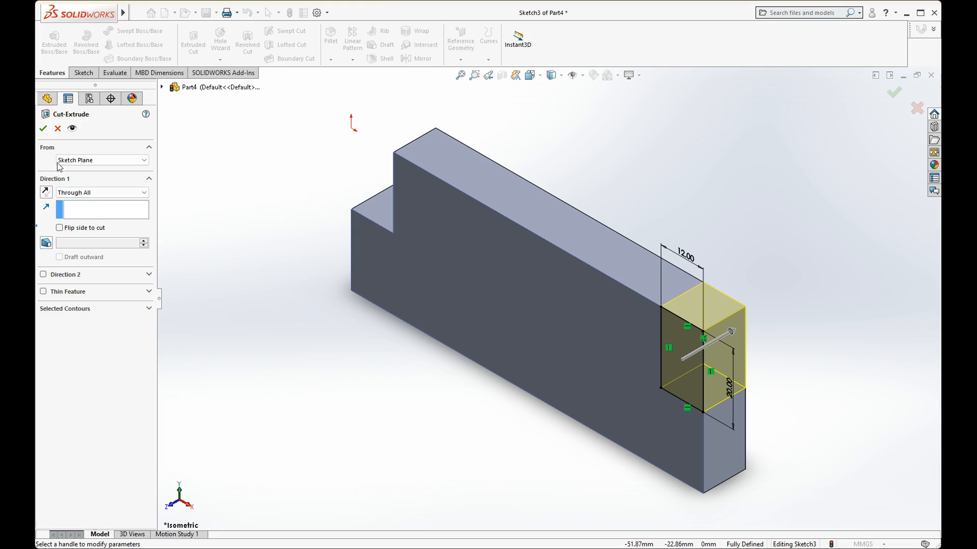
left_click(41, 127)
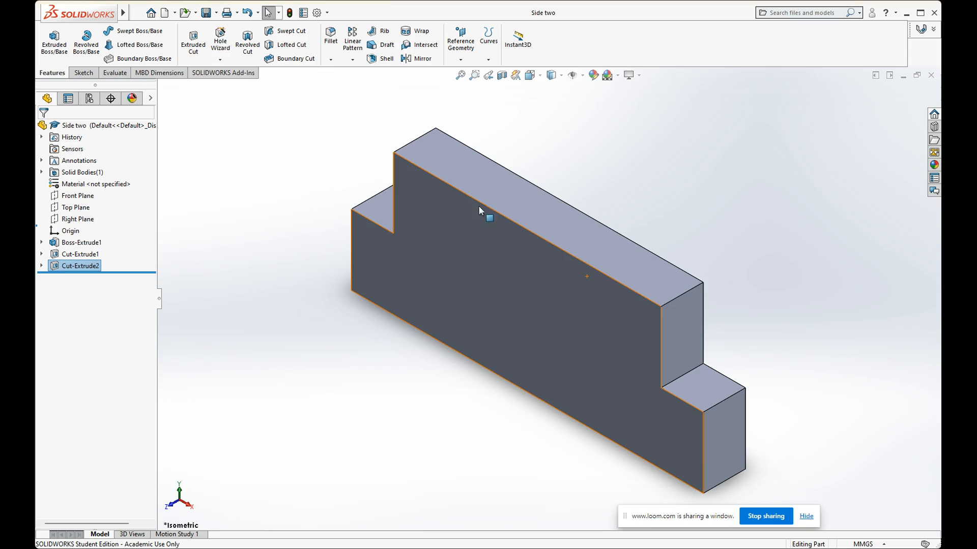
- Create a new assembly and place the Side one part in it as the first component
left_click(176, 15)
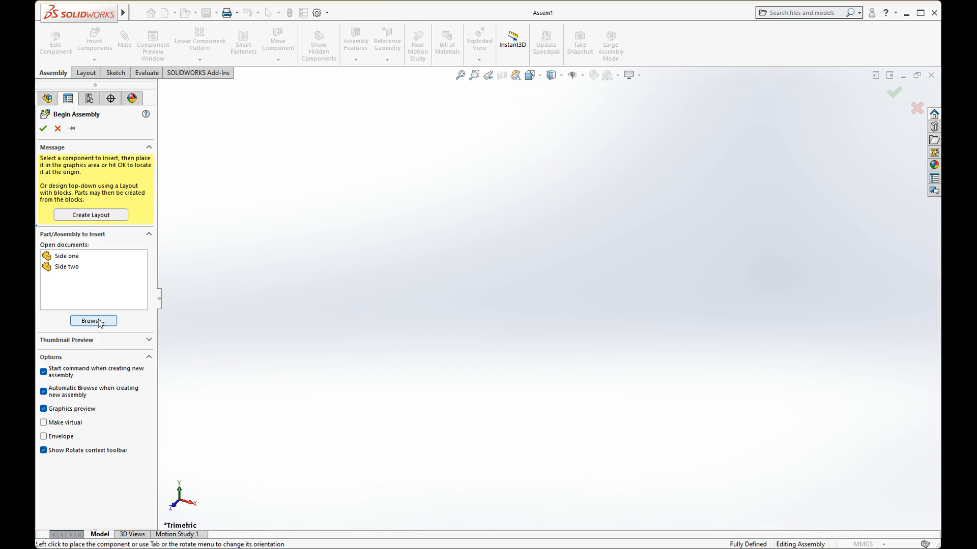
left_click(70, 256)
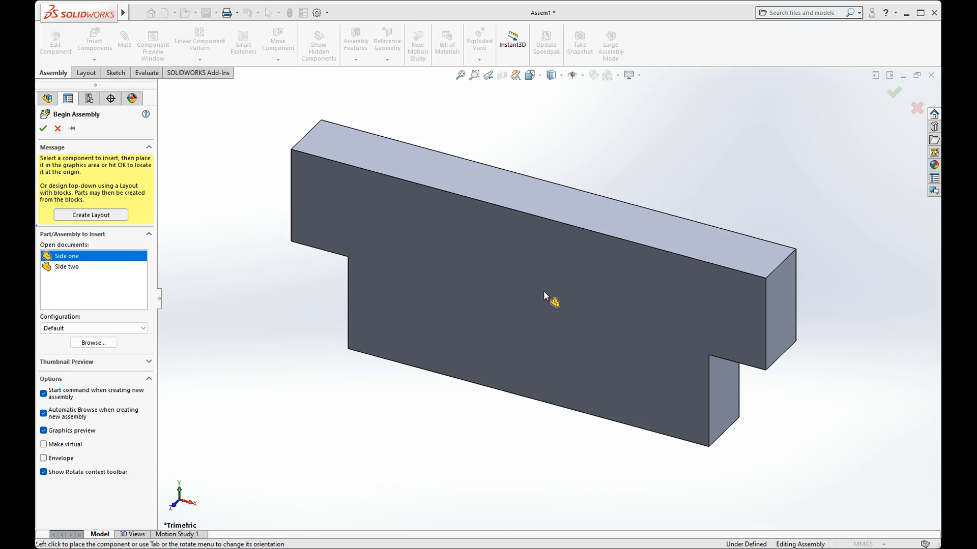
left_click(544, 292)
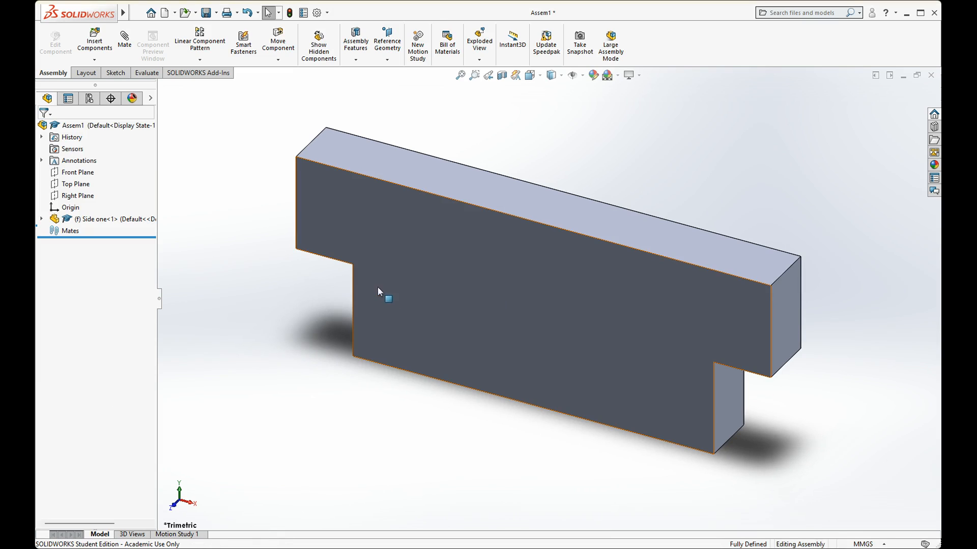
- Insert the Side two part into the assembly, placing it in front of Side one
left_click(94, 42)
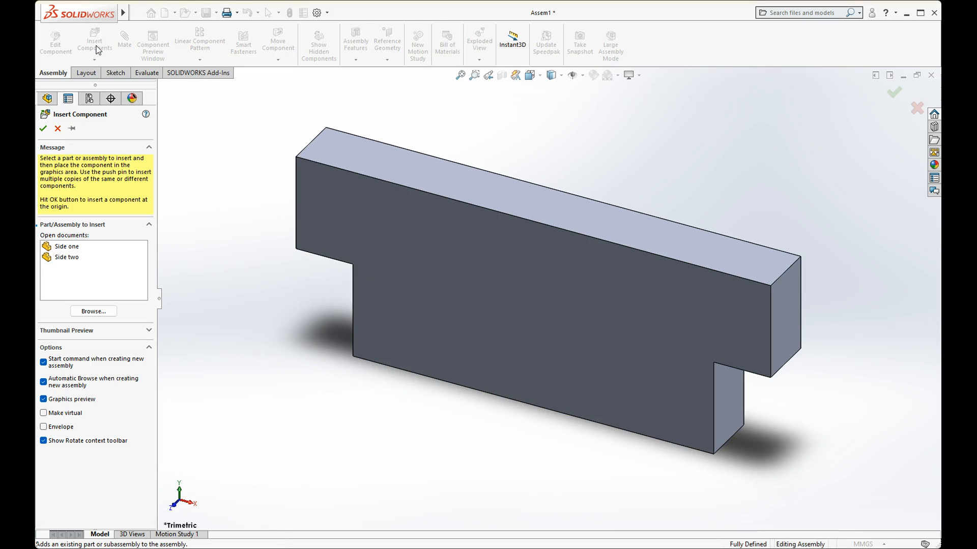
left_click(68, 258)
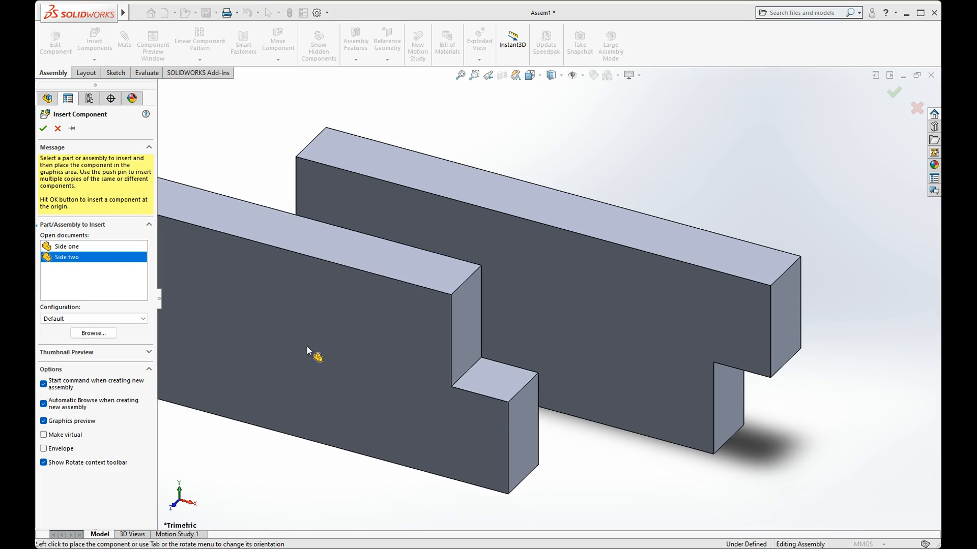
left_click(383, 356)
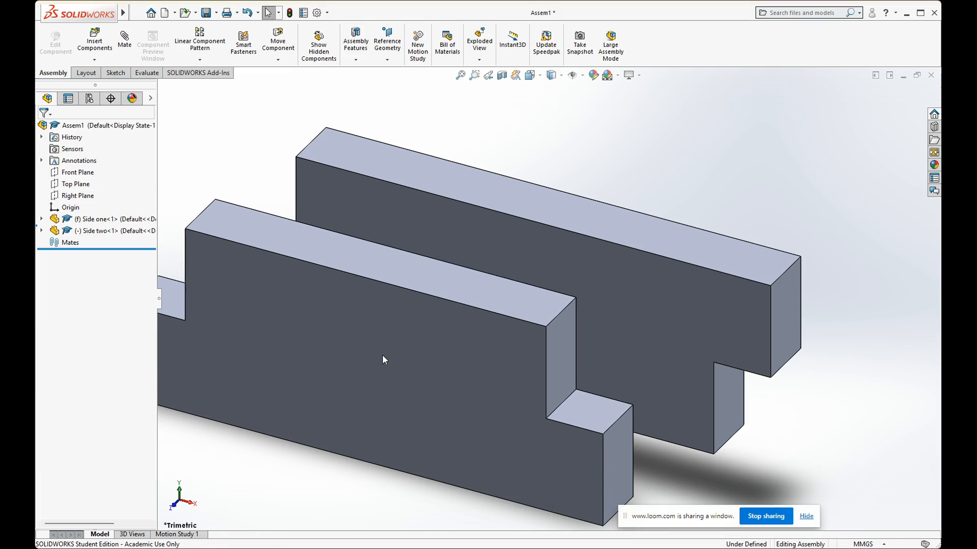
- Move the Side two component forward and down, clear of Side one, with Move Component
scroll(391, 345, "down", 1)
scroll(395, 345, "up", 1)
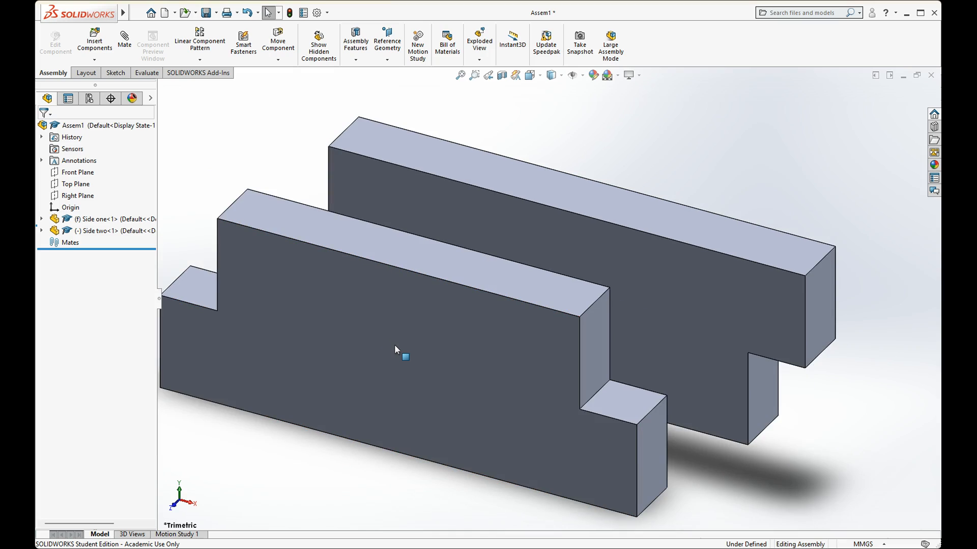
scroll(395, 346, "up", 3)
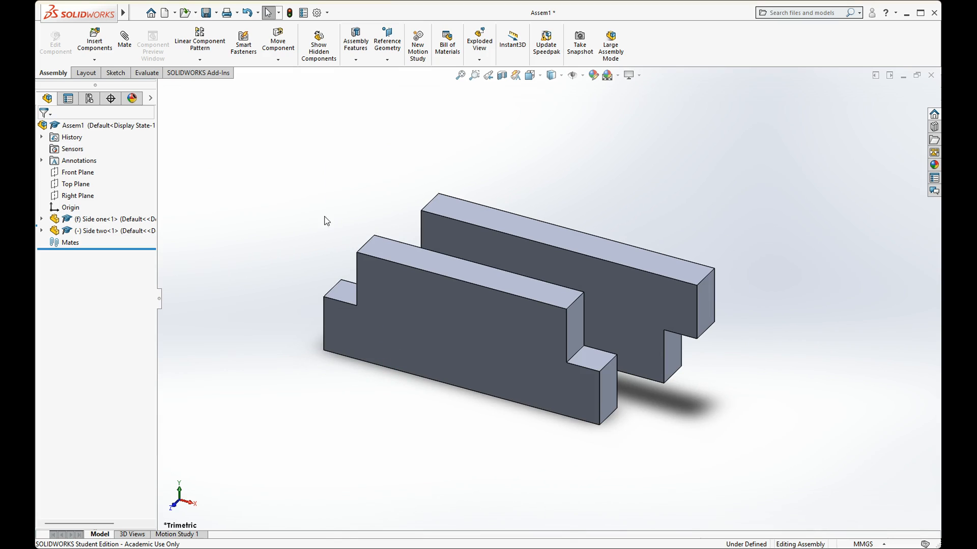
left_click(283, 48)
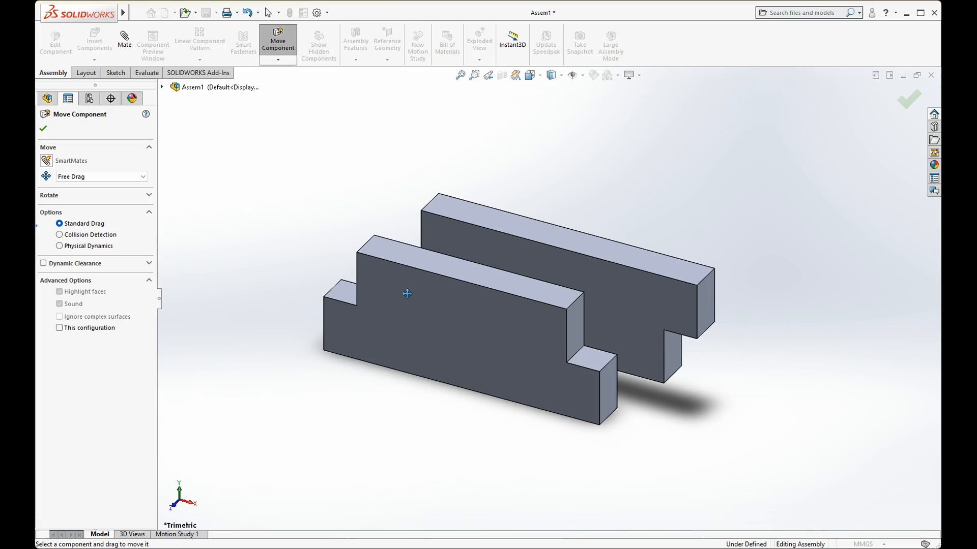
left_click_drag(407, 294, 369, 328)
left_click_drag(428, 379, 418, 352)
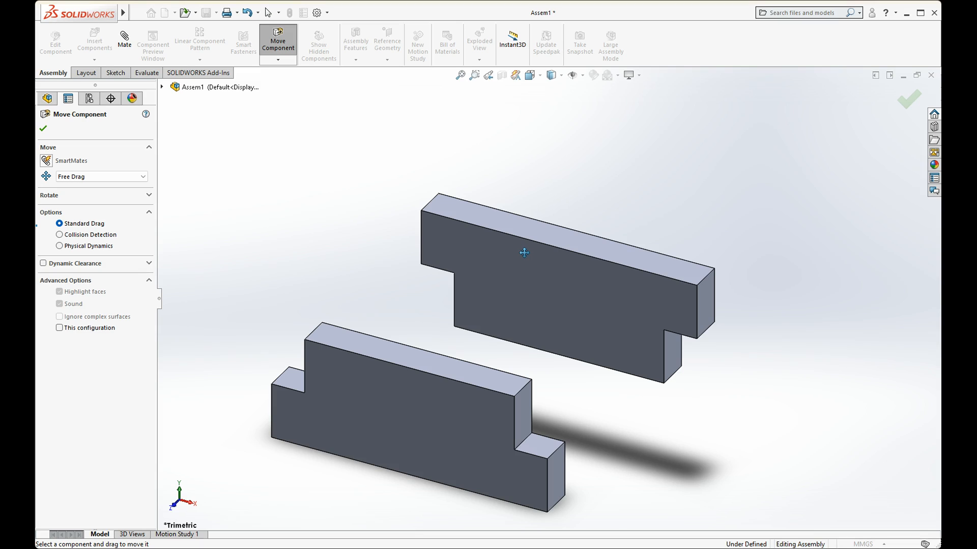
left_click(44, 127)
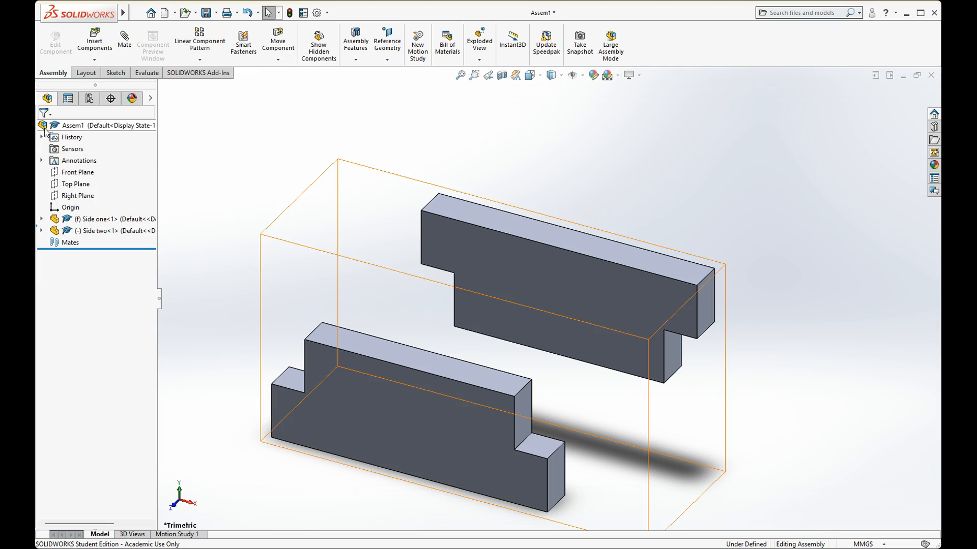
- Add a coincident mate between Side one's large front face and the vertical face of Side two's right notch
left_click(126, 45)
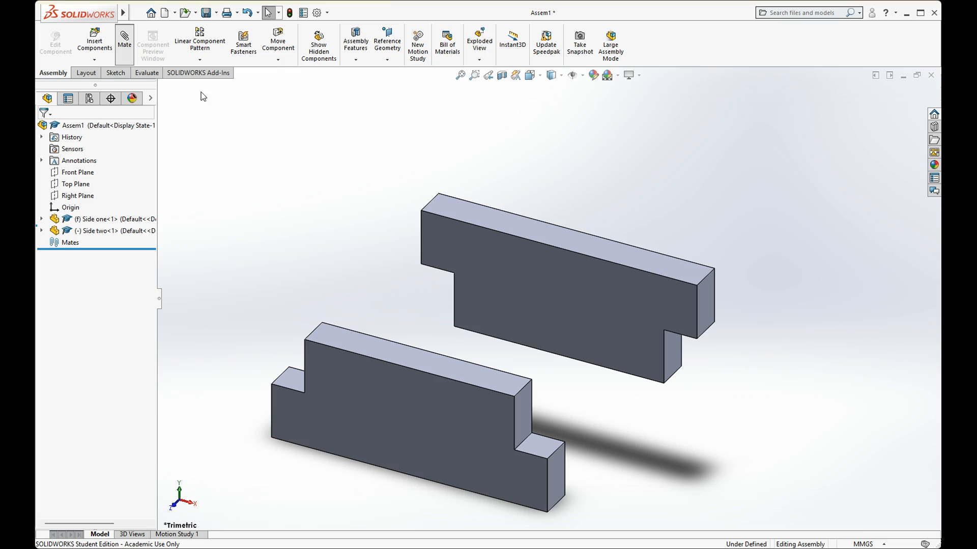
left_click(433, 249)
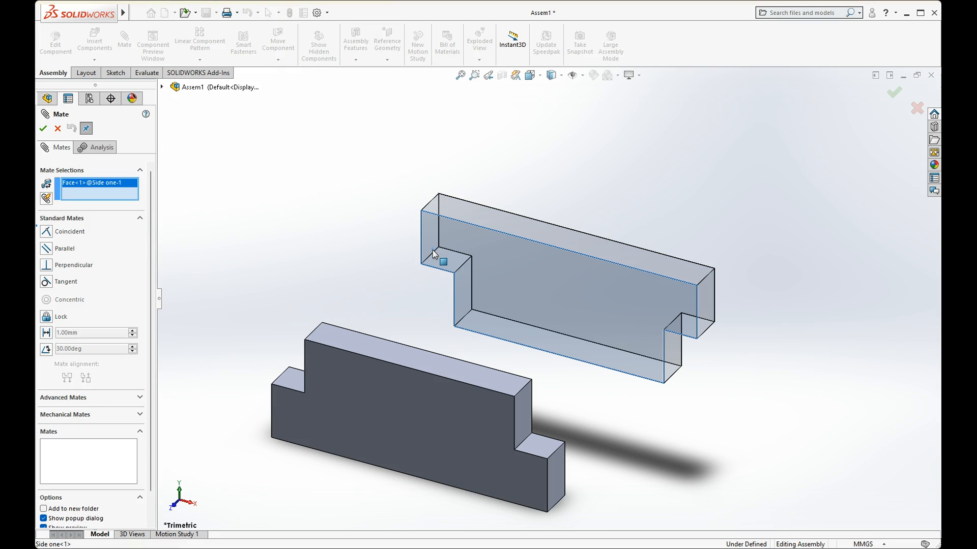
left_click(521, 412)
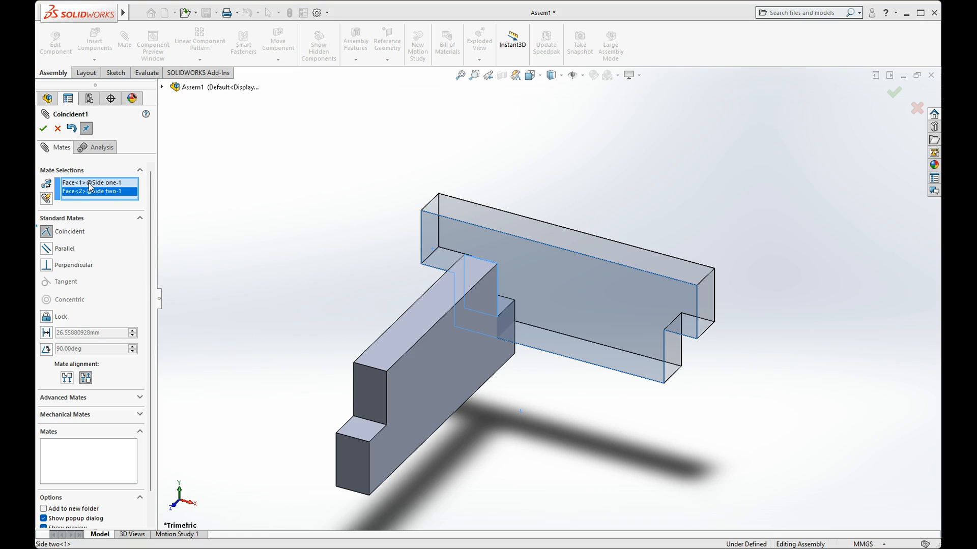
left_click(43, 129)
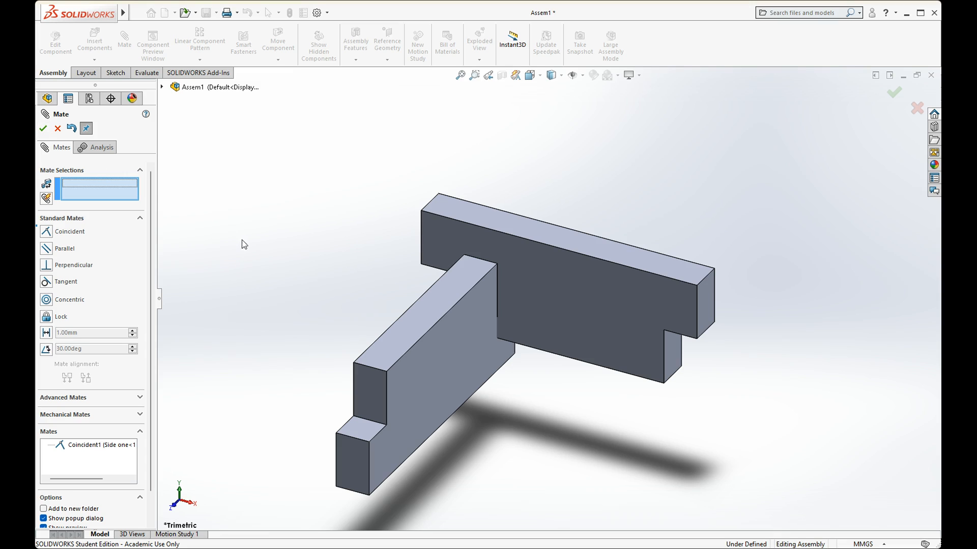
- Add a coincident mate between Side two's large outer face and the left end face of Side one
middle_click_drag(245, 248, 309, 276)
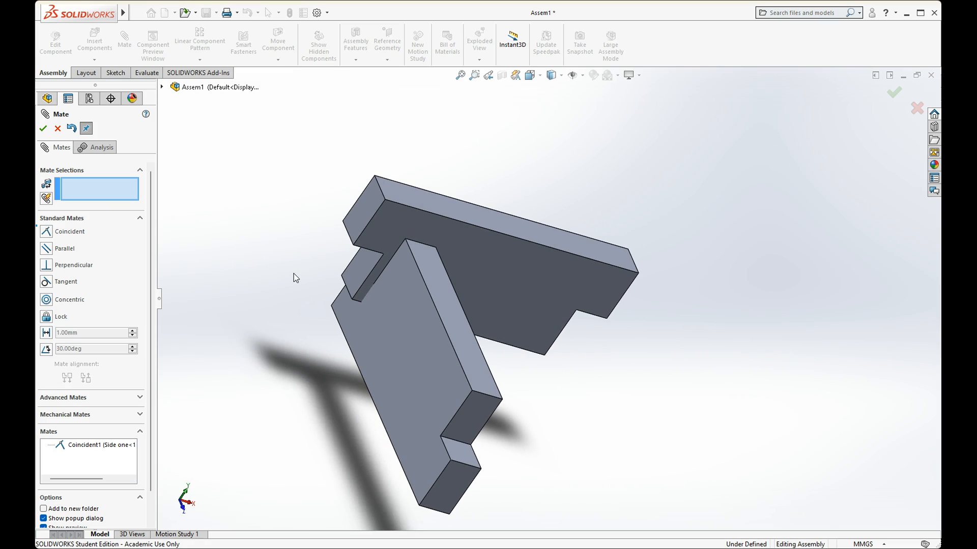
left_click(380, 292)
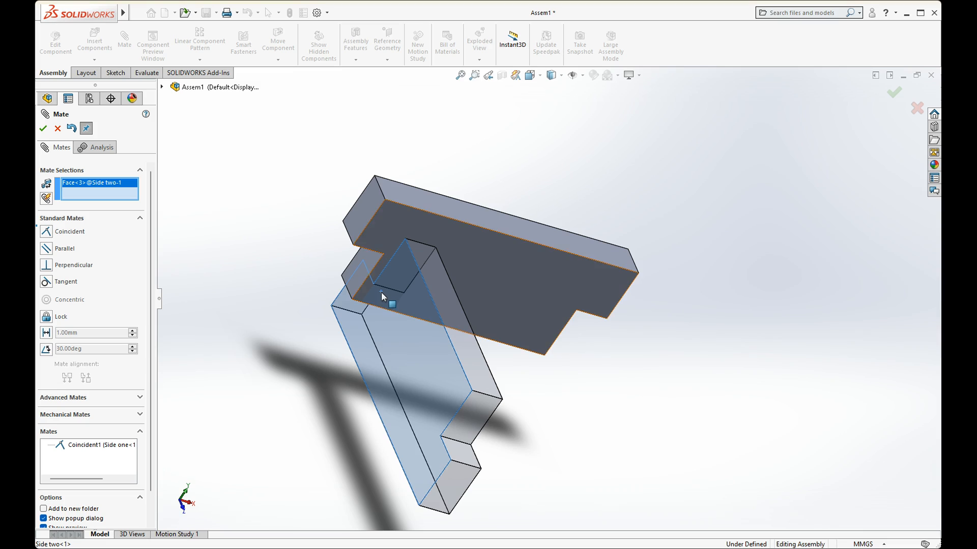
left_click(355, 221)
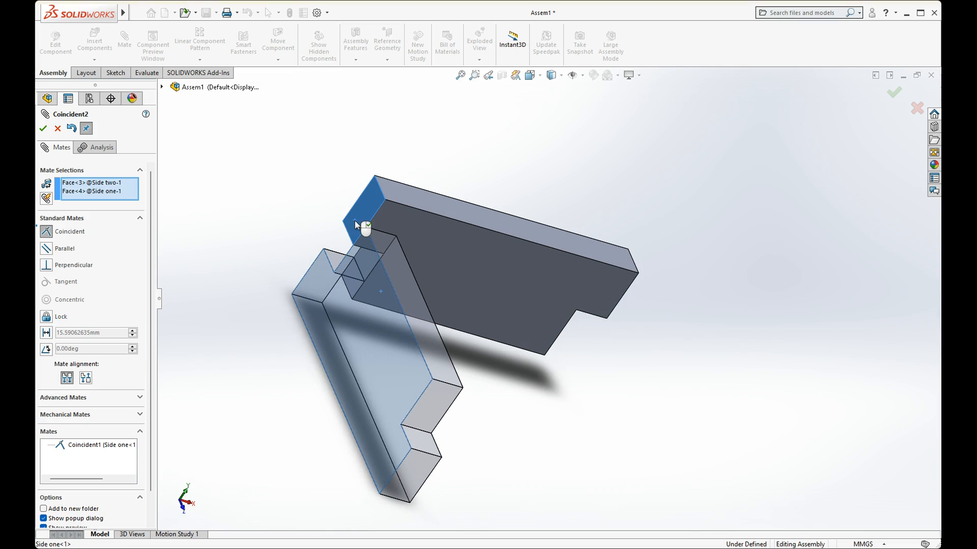
left_click(44, 130)
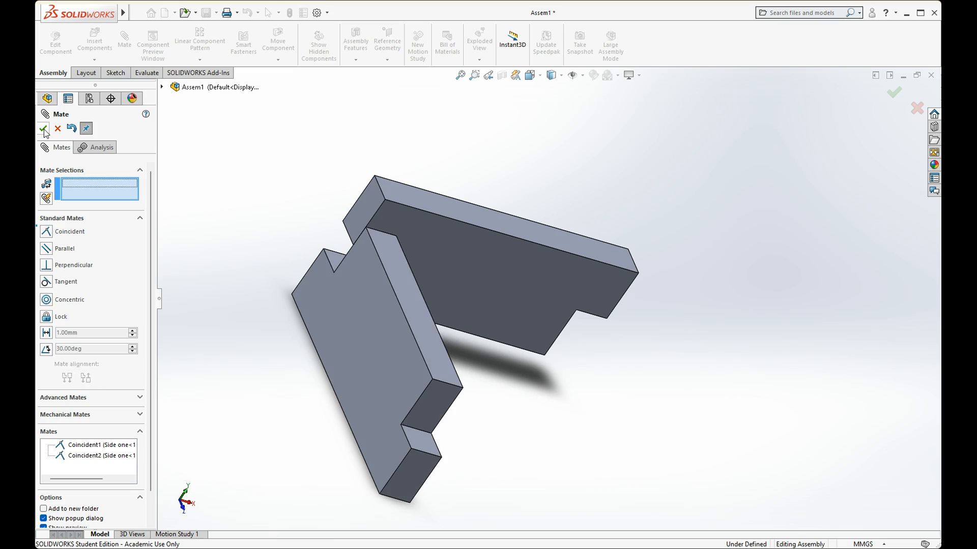
- Add a coincident mate between the top faces of Side one and Side two, and finish mating
middle_click_drag(261, 190, 273, 207)
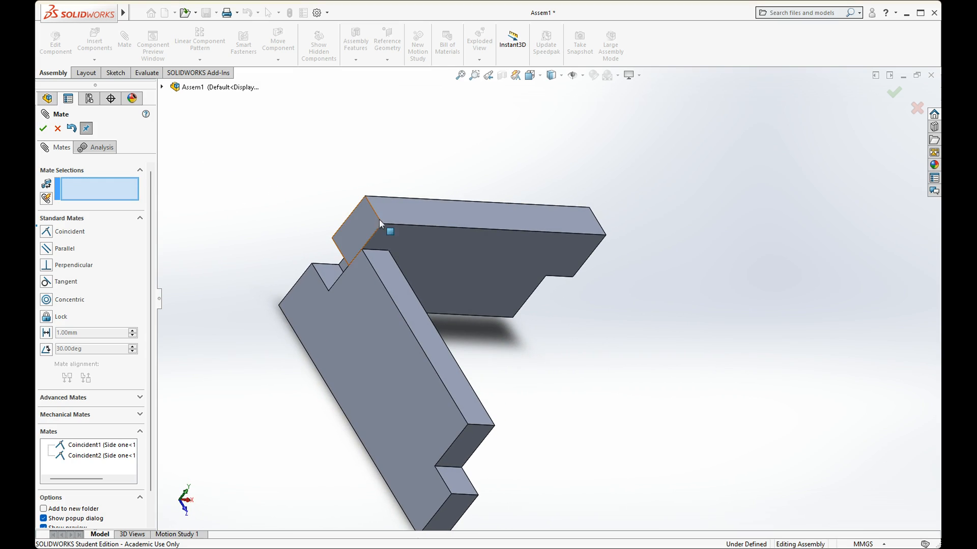
left_click(399, 214)
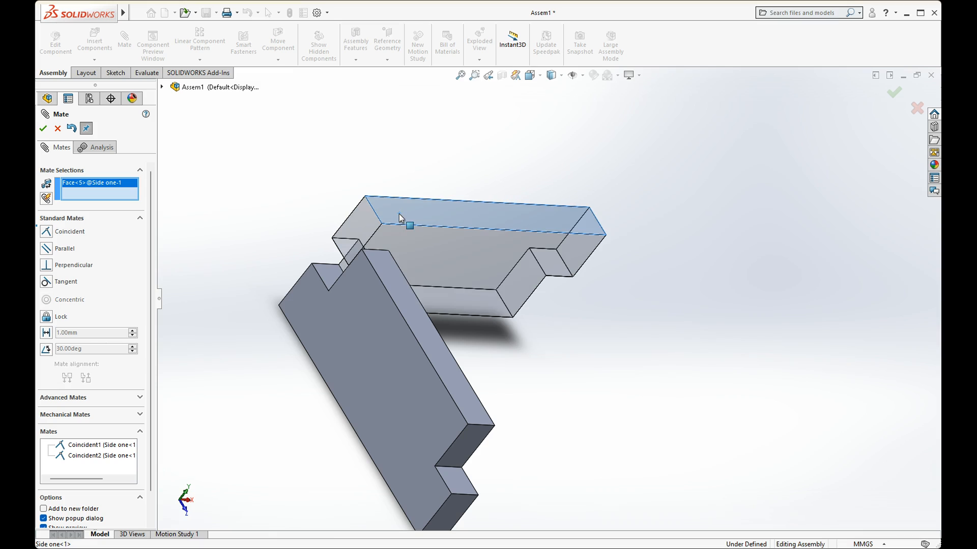
left_click(391, 277)
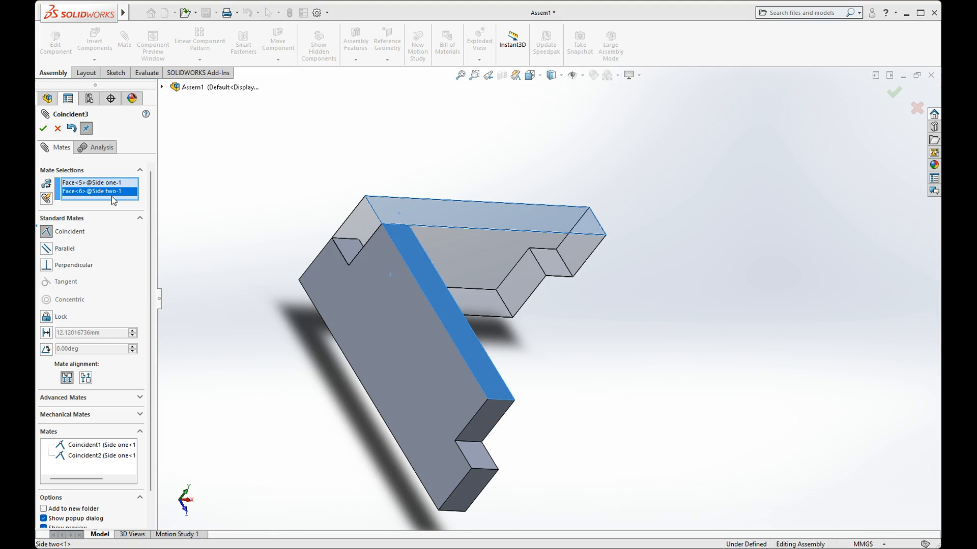
left_click(44, 130)
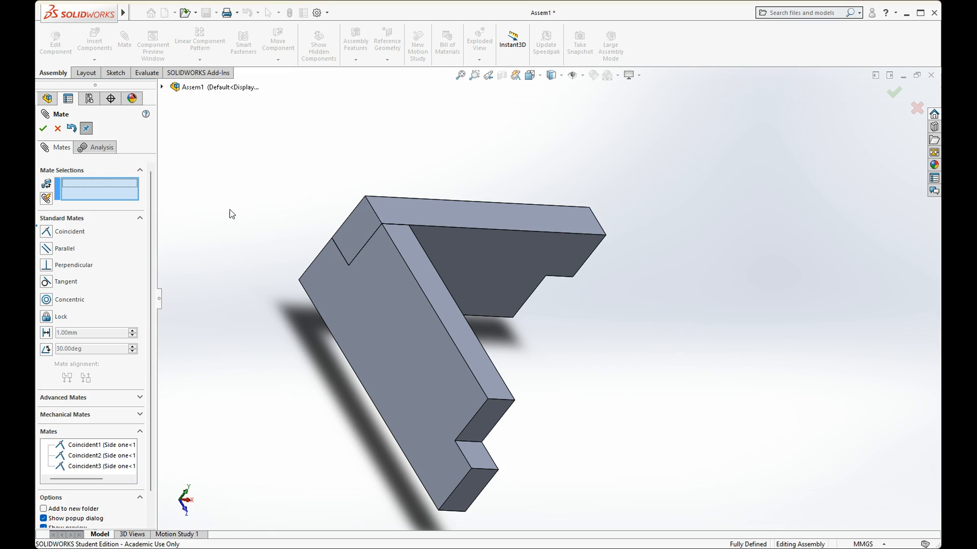
left_click(43, 129)
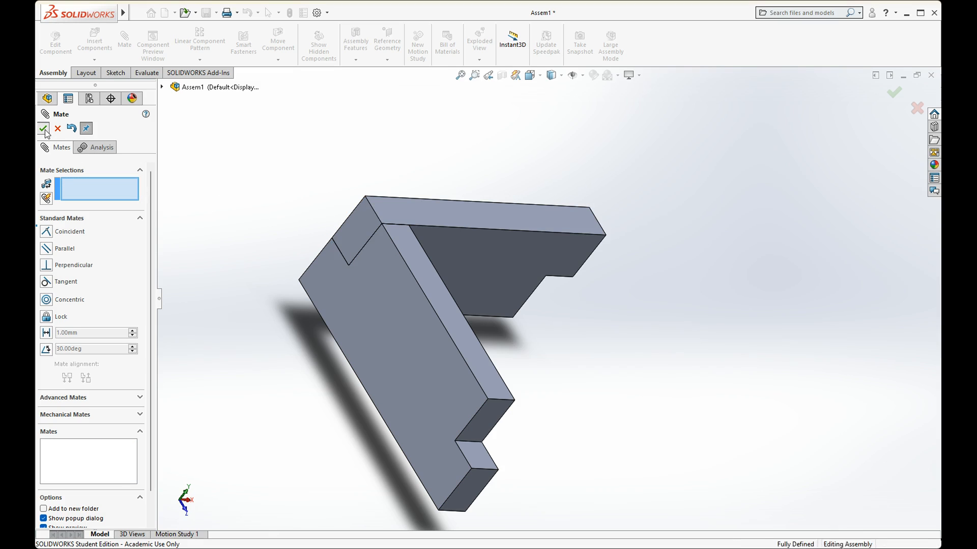
- Insert a second copy of Side two into the assembly, placing it in front, across the free end of the first Side two
middle_click_drag(432, 239, 322, 175)
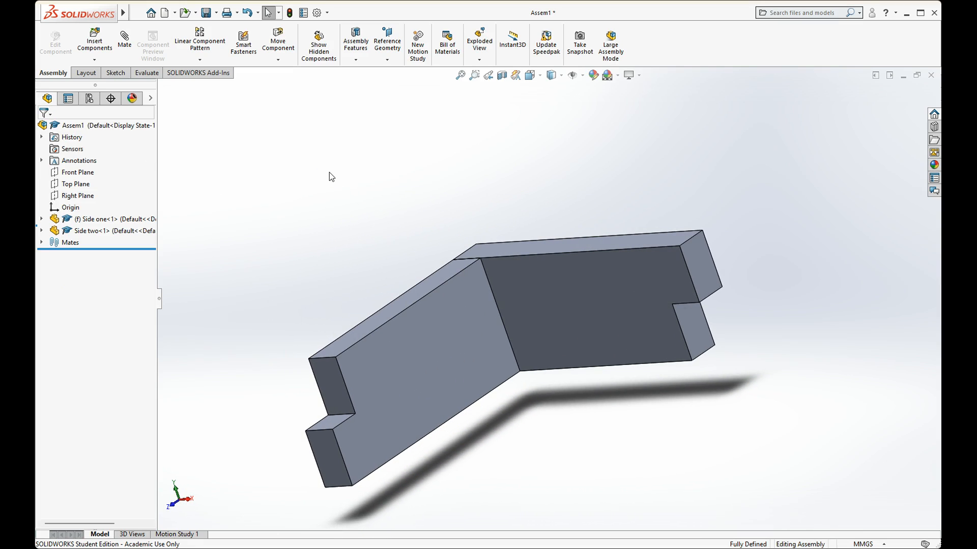
key("ctrl+7")
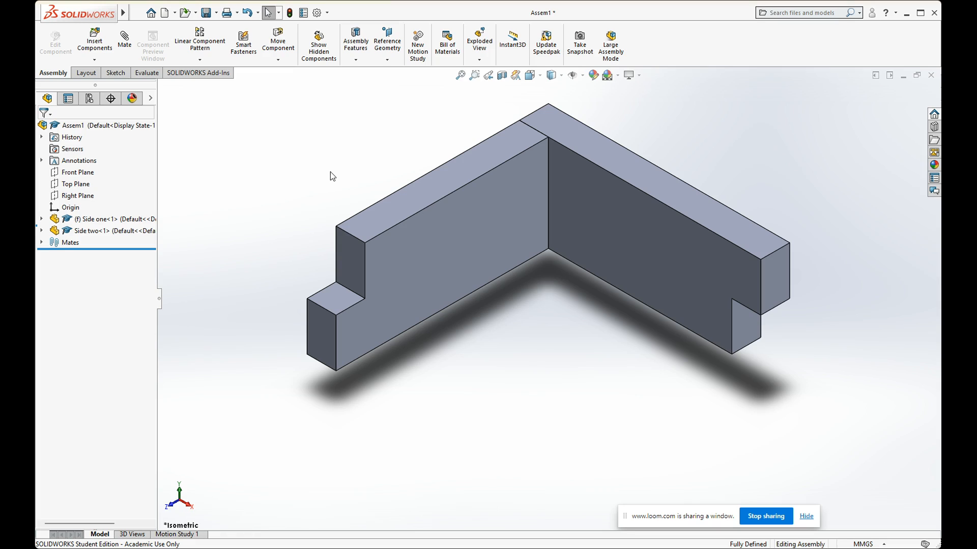
left_click(103, 49)
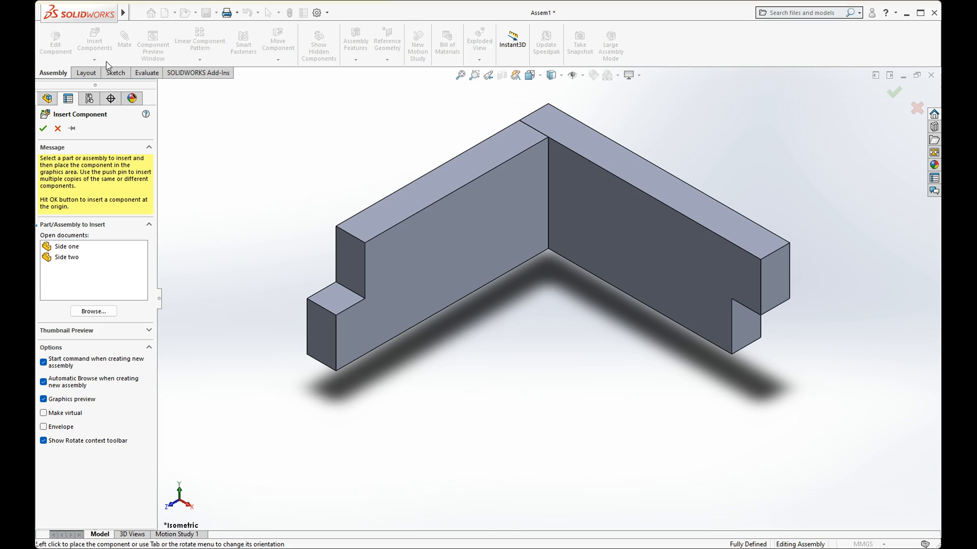
left_click(75, 258)
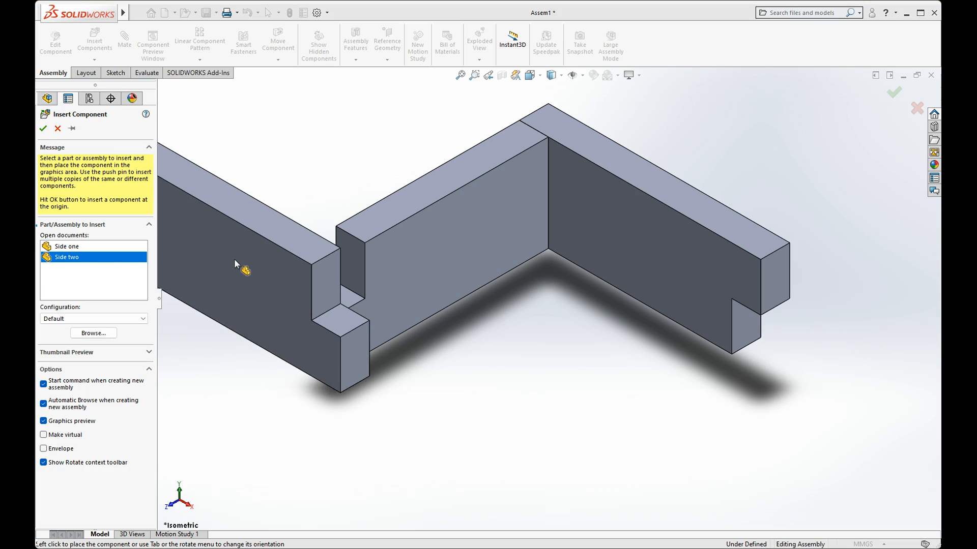
left_click(384, 318)
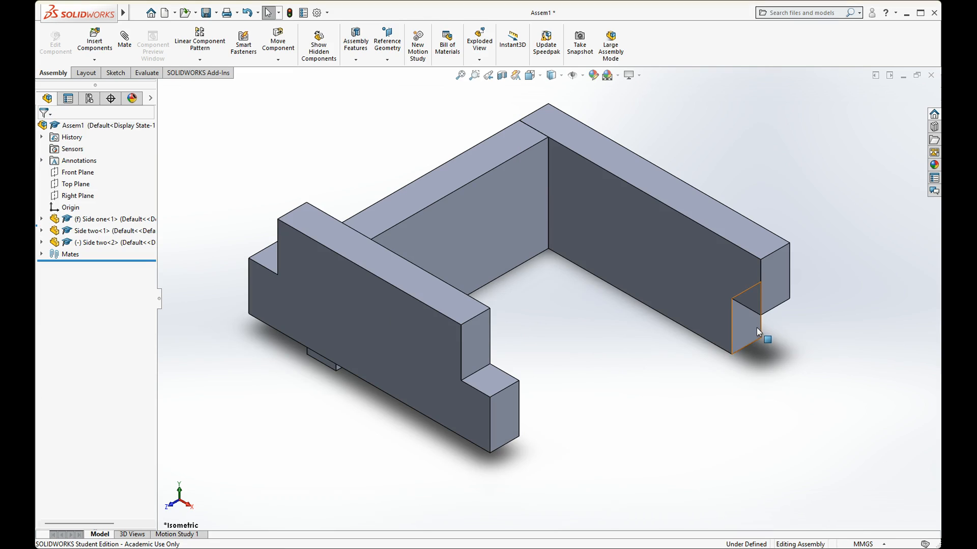
- Add a coincident mate between Side one's large inner face and the vertical notch face of the second Side two
left_click(125, 40)
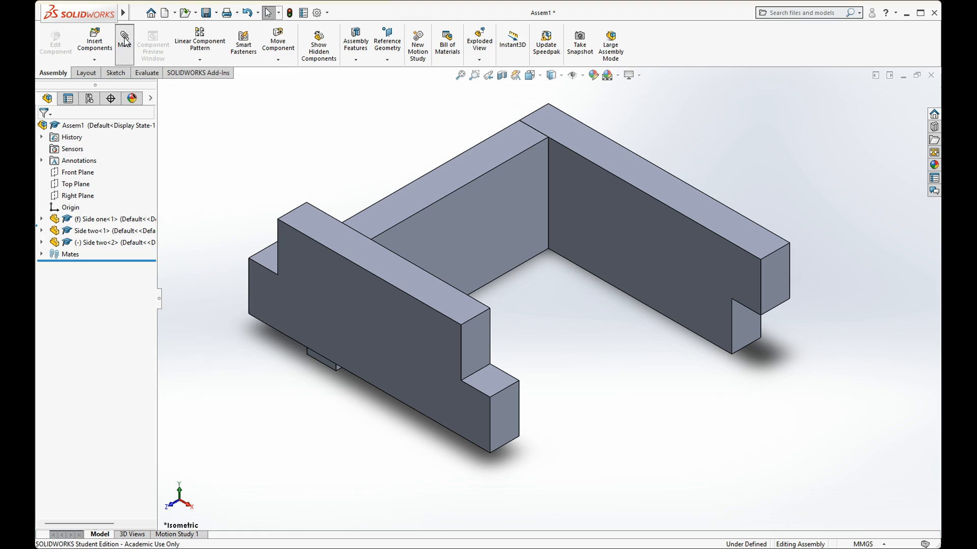
left_click(718, 266)
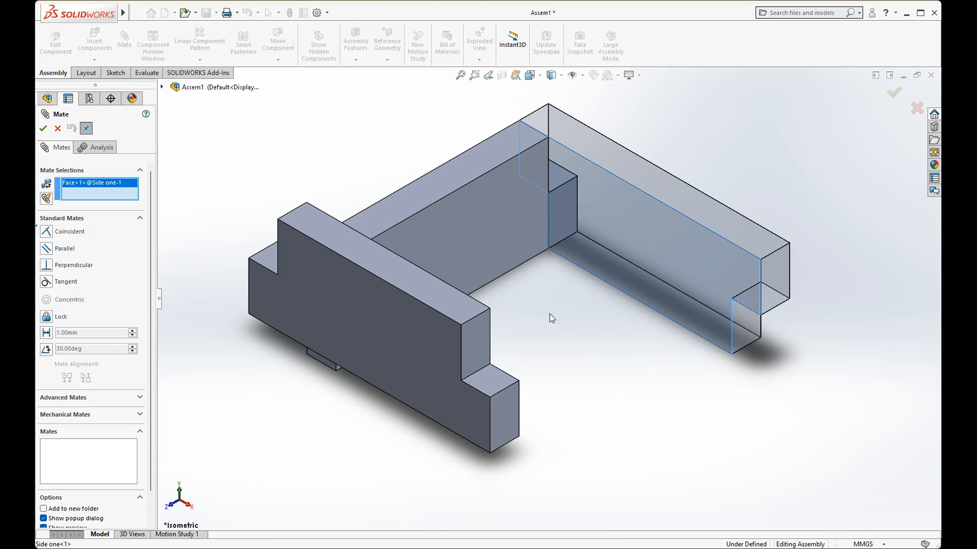
left_click(476, 339)
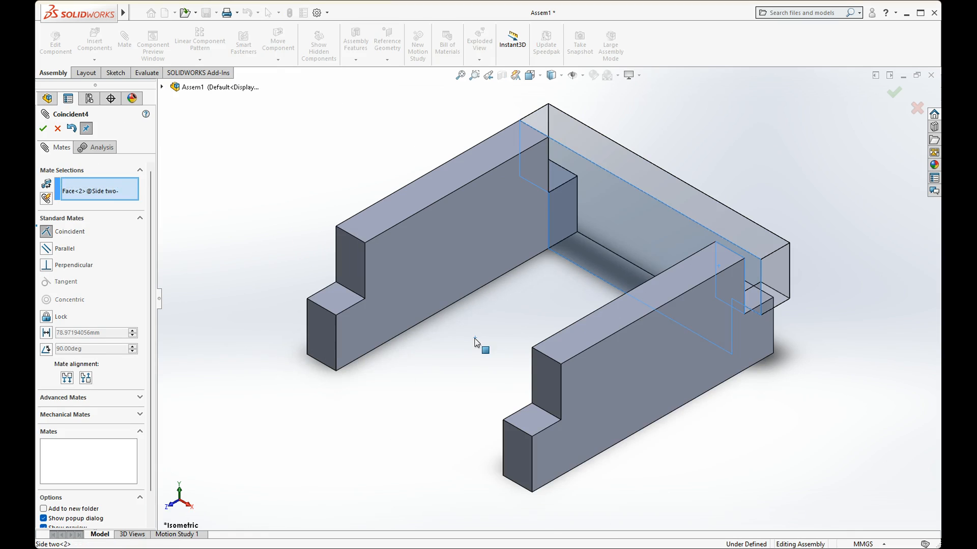
left_click(43, 129)
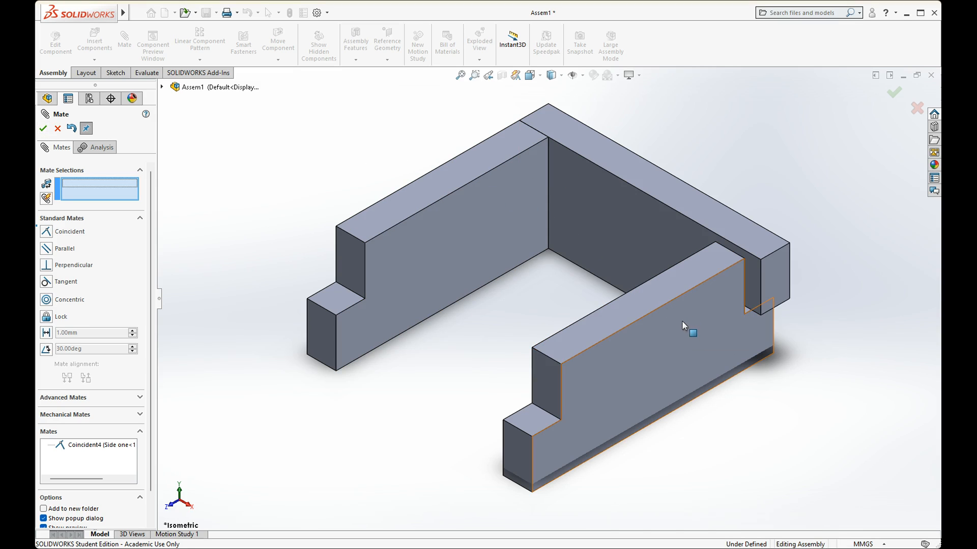
- Add a coincident mate between Side one's free end face and the large outer face of the second Side two
left_click(777, 282)
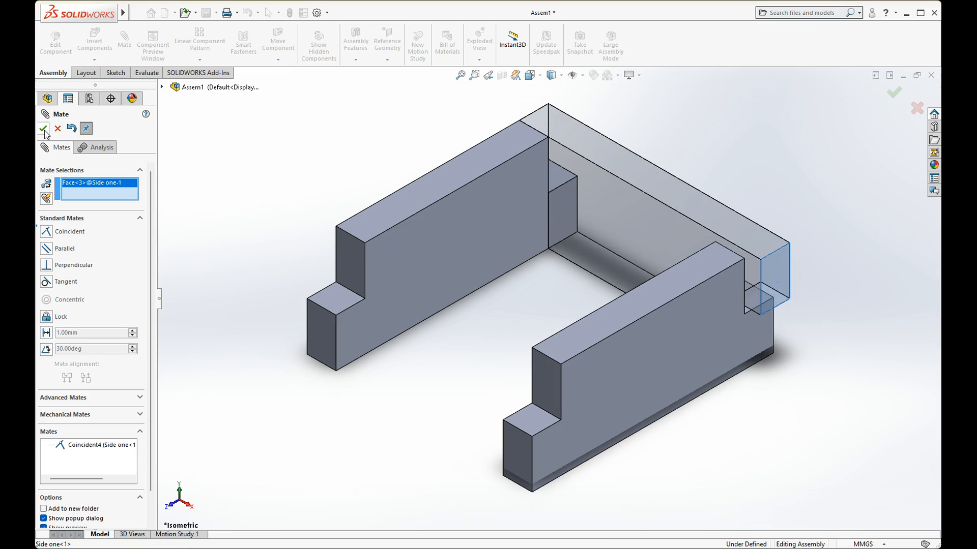
left_click(698, 323)
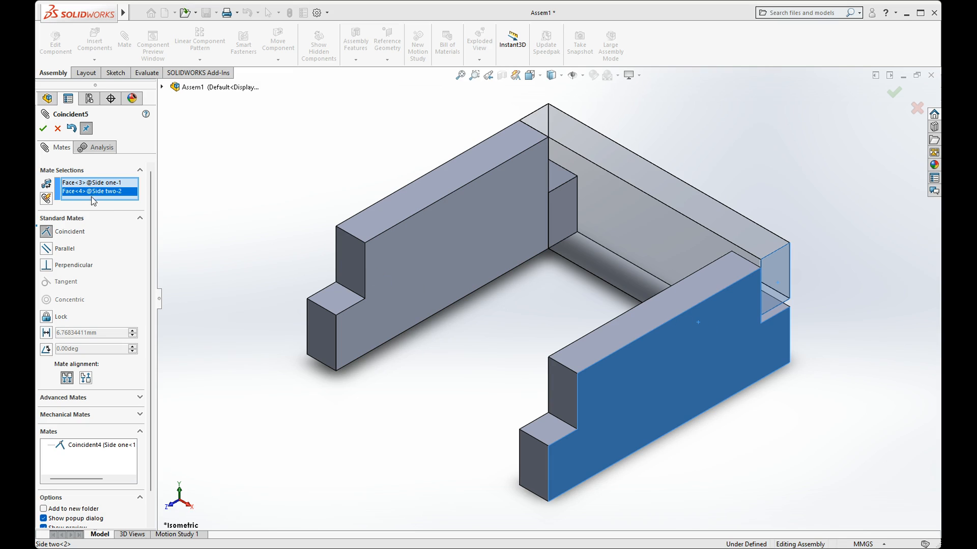
left_click(44, 129)
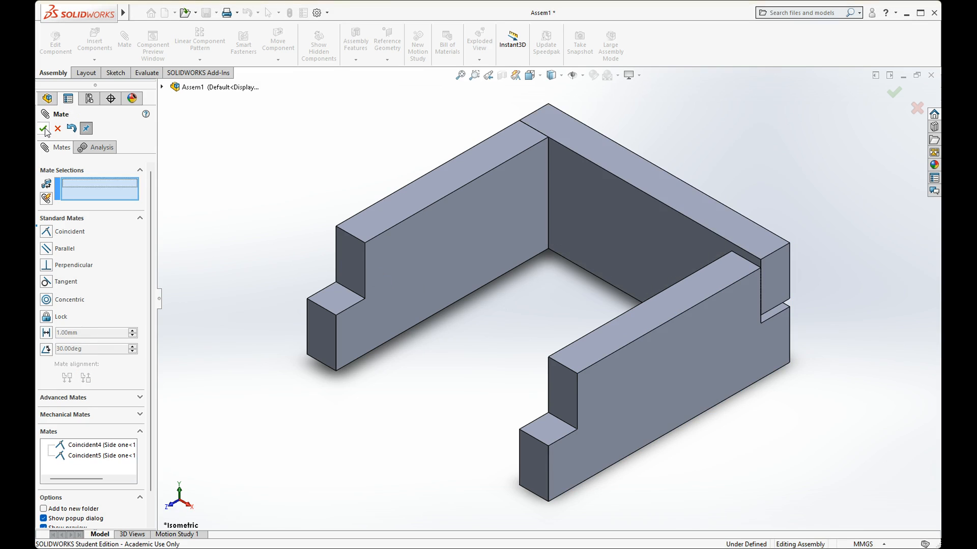
- Add a coincident mate between the top faces of Side one and the second Side two, and finish mating
left_click(724, 222)
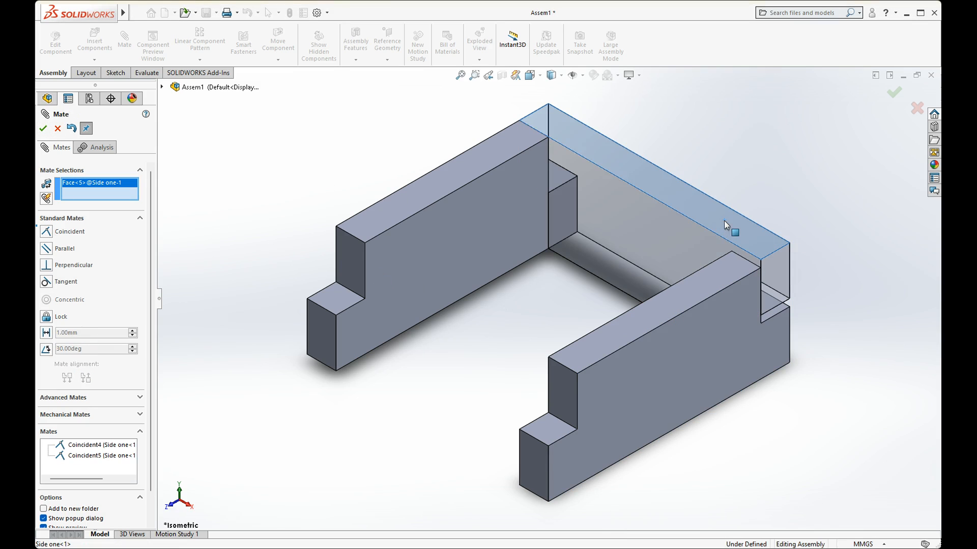
left_click(707, 278)
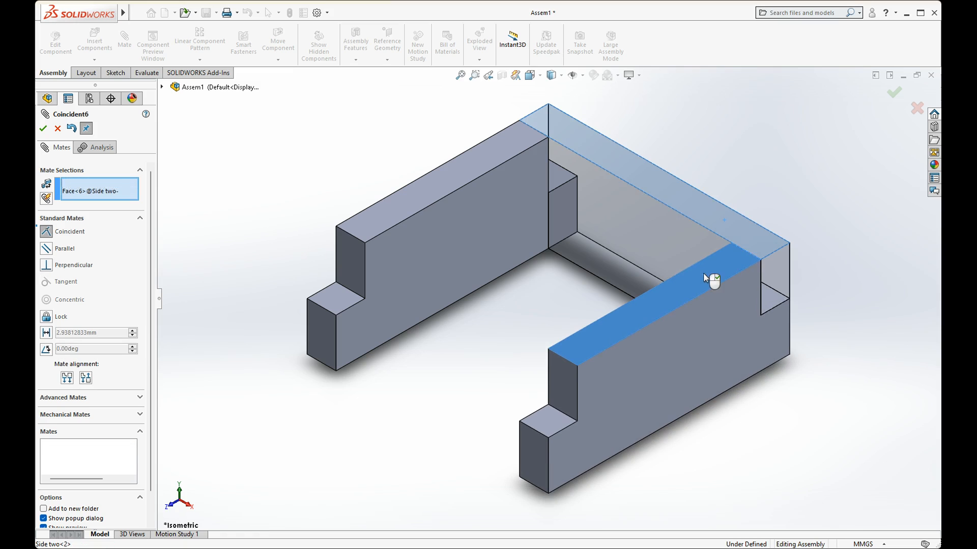
left_click(43, 128)
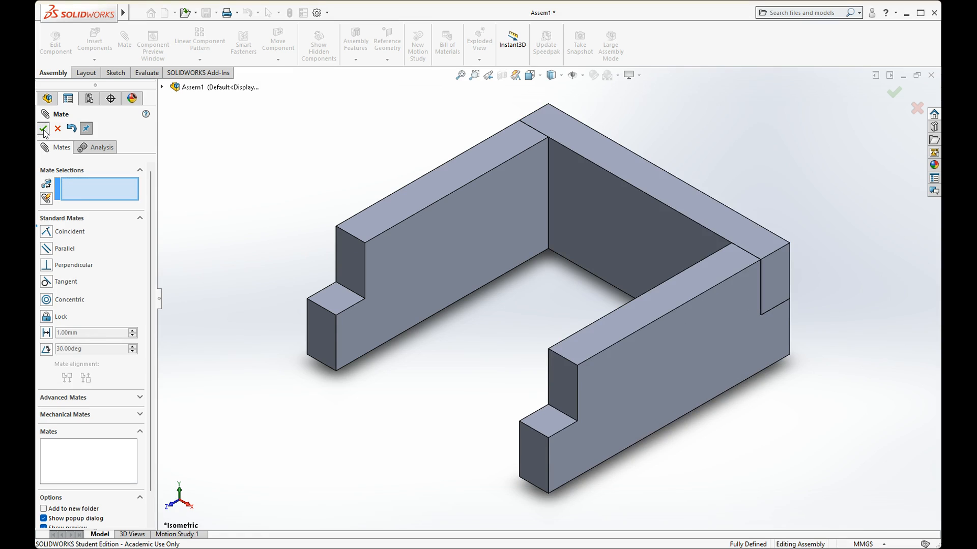
left_click(43, 130)
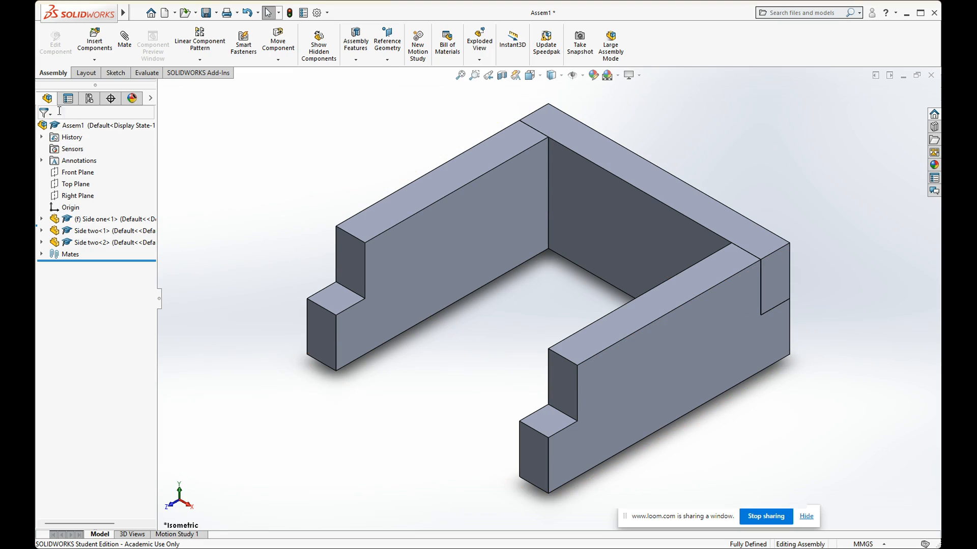
- Insert a second copy of Side one into the assembly, placing it in front of the frame's open side
left_click(96, 48)
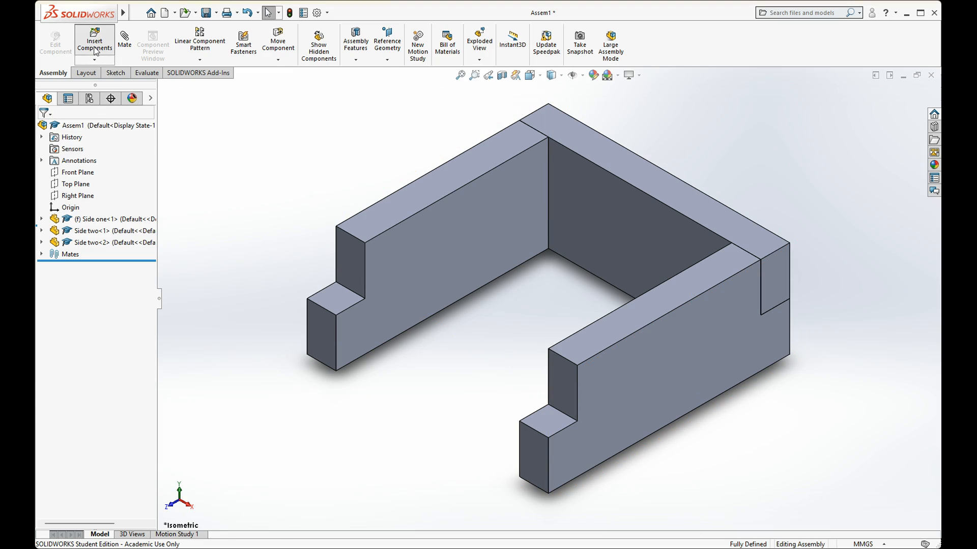
left_click(78, 246)
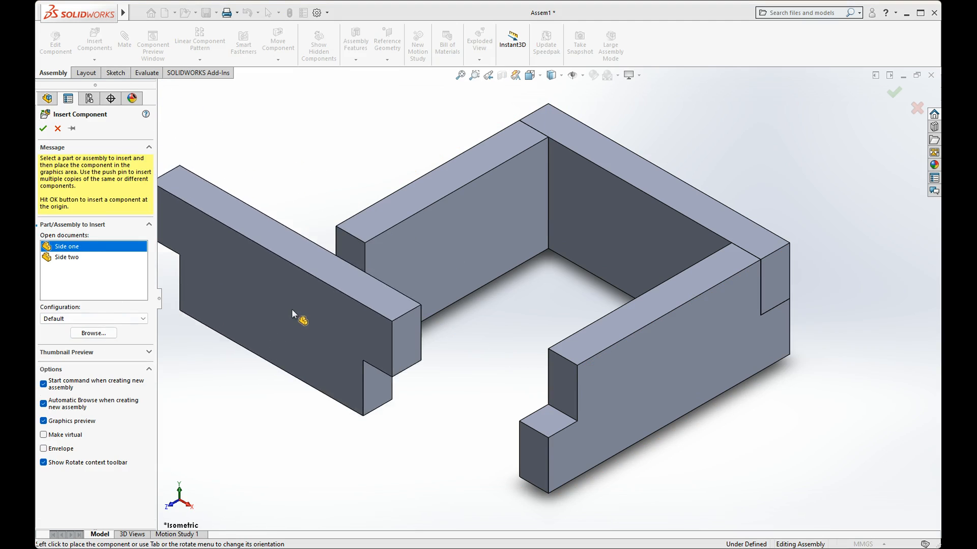
left_click(306, 346)
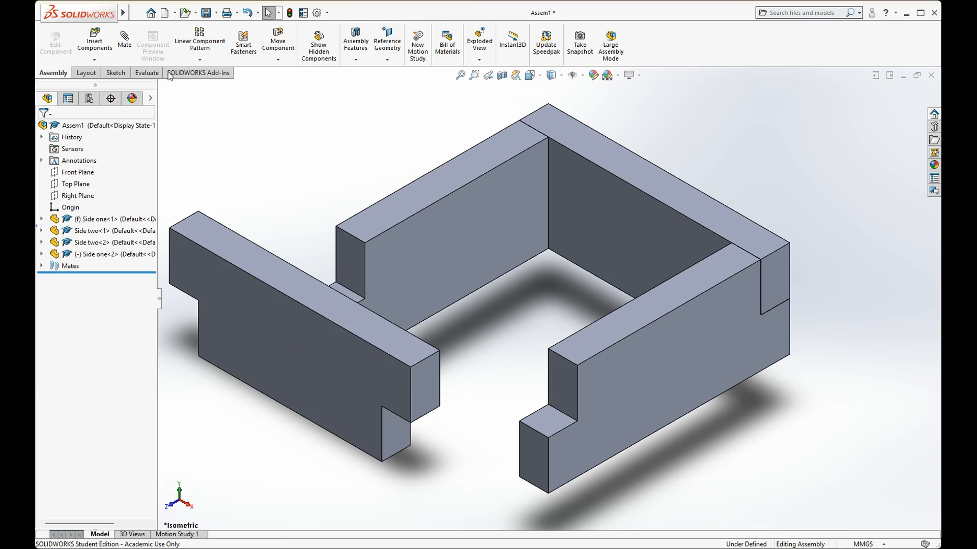
- Add a coincident mate between the second Side two's large outer face and the near end face of the second Side one
left_click(126, 45)
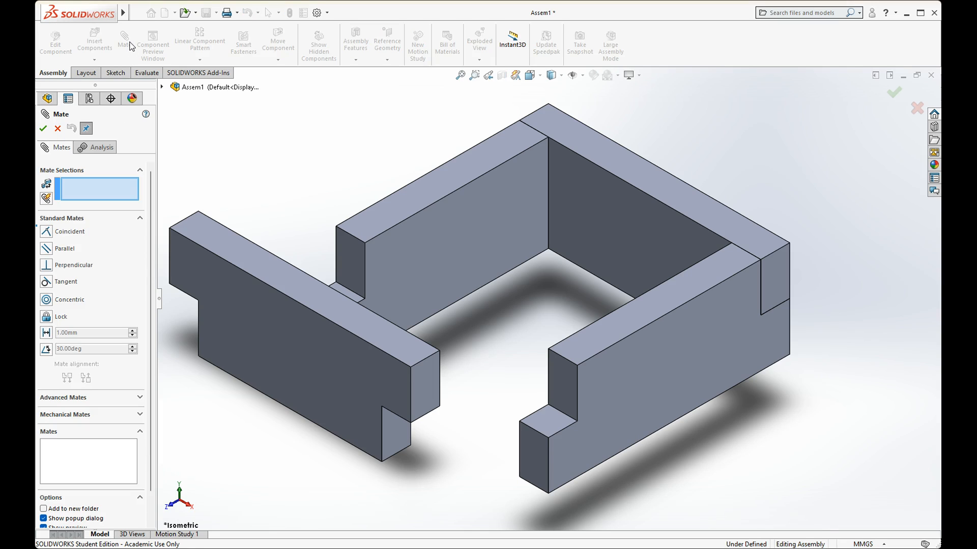
left_click(614, 407)
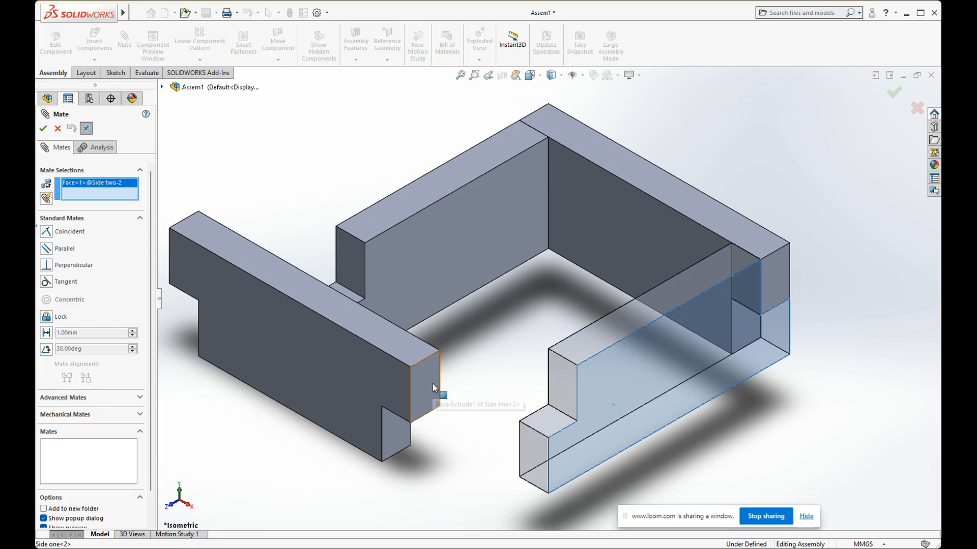
left_click(432, 383)
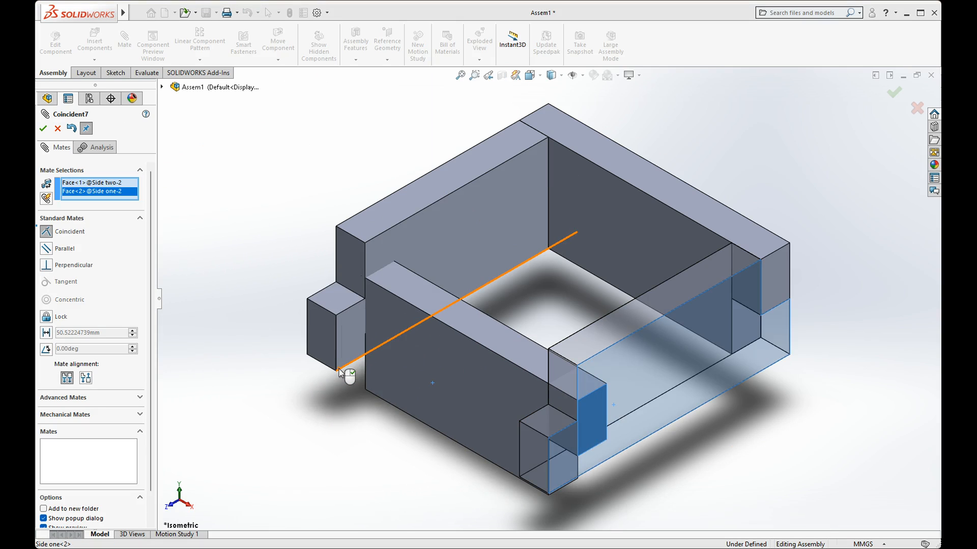
left_click(45, 131)
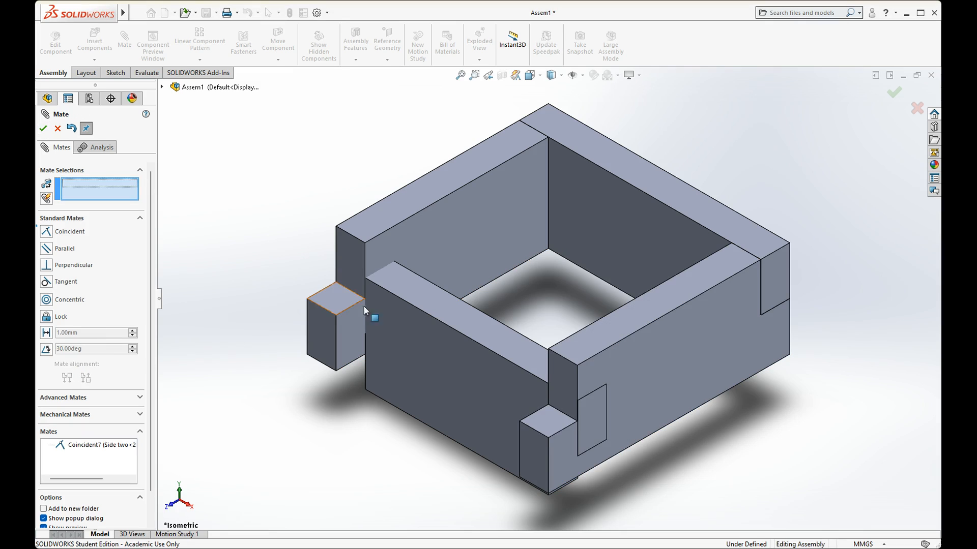
- Add a coincident mate between the second Side one's large outer face and the lower end face of the second Side two
left_click(438, 387)
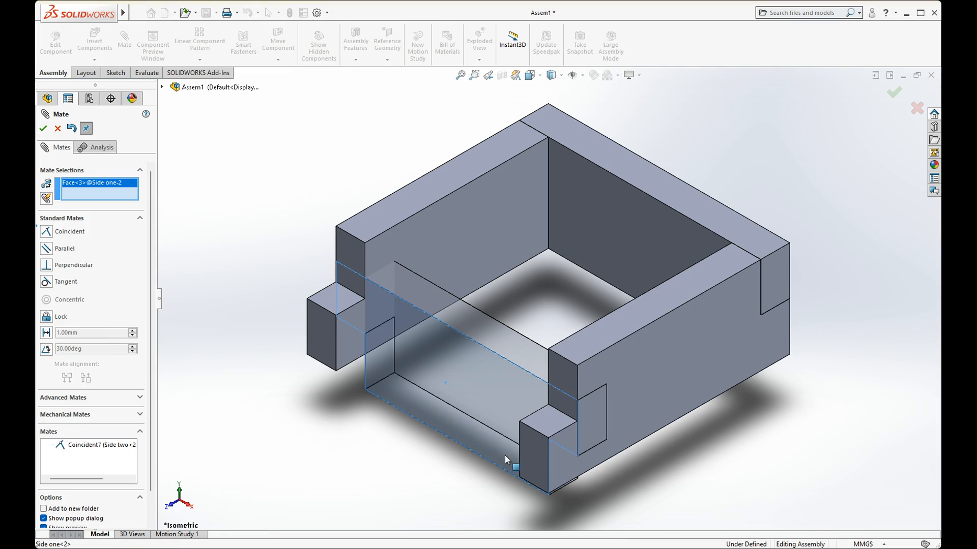
left_click(530, 449)
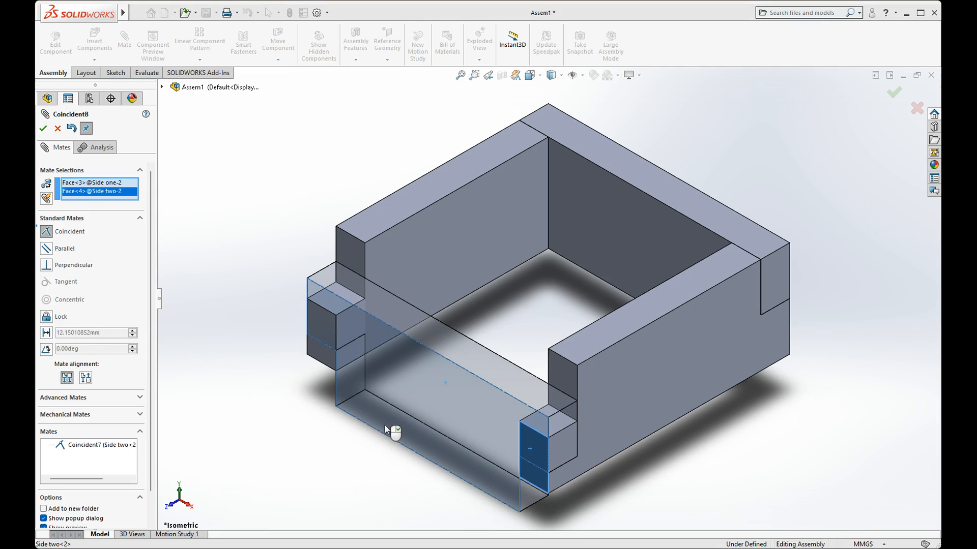
left_click(44, 129)
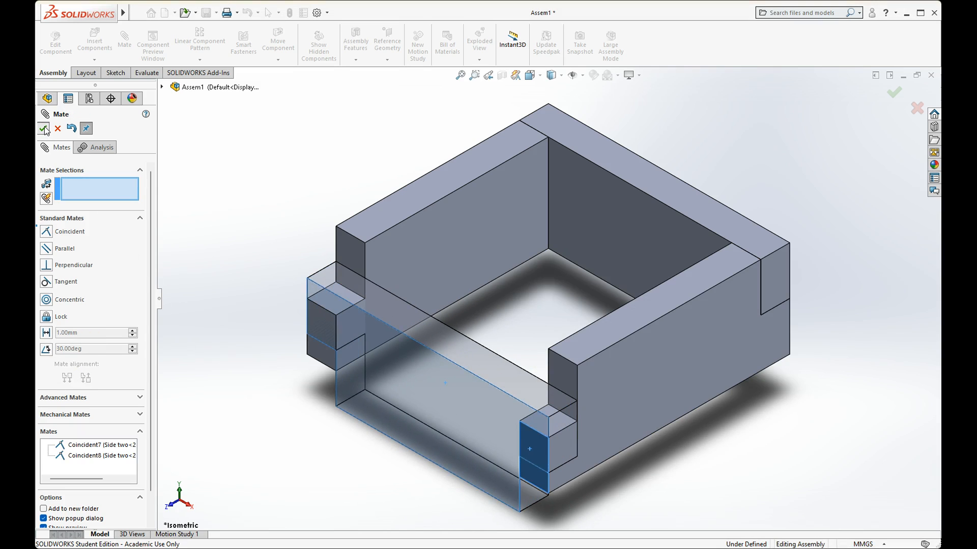
- Add a coincident mate between the top faces of the second Side one and the second Side two, and finish mating
left_click(403, 315)
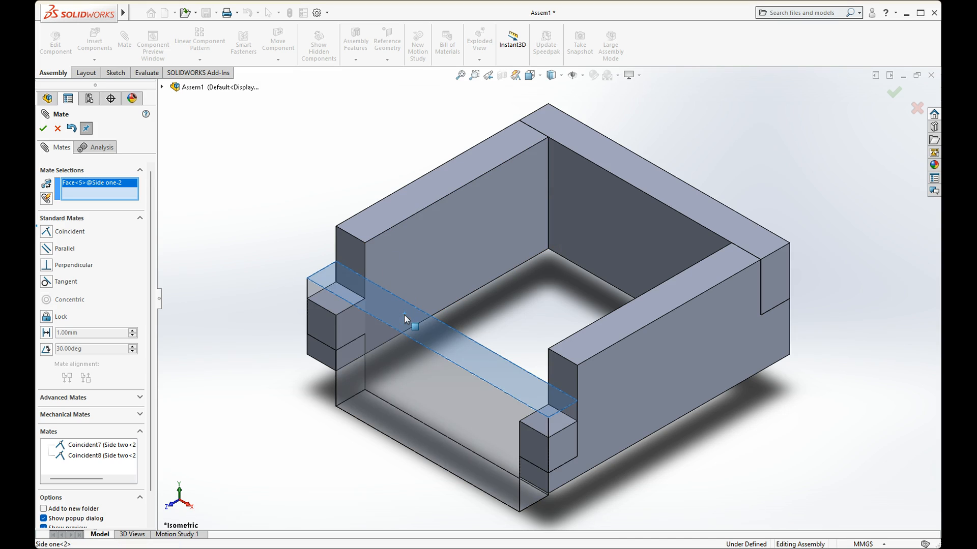
left_click(580, 349)
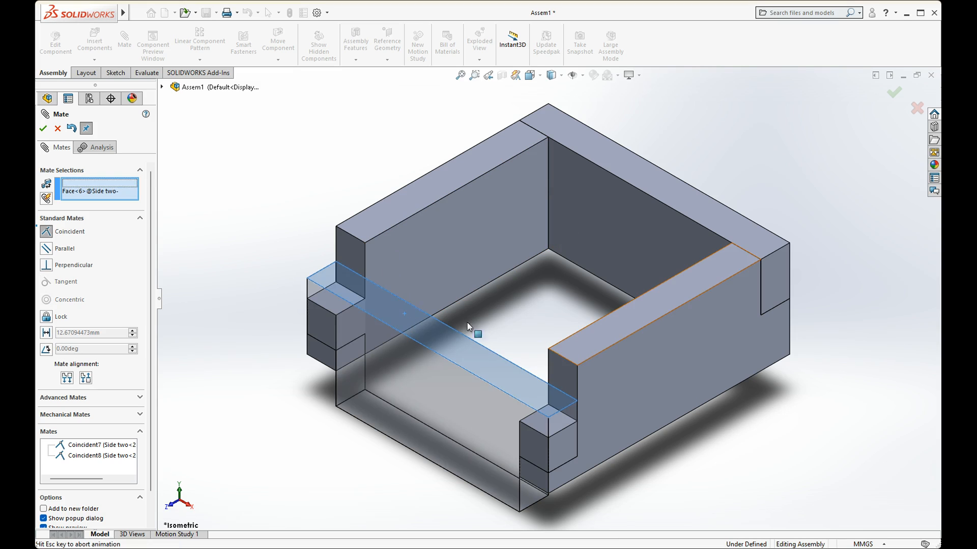
left_click(43, 129)
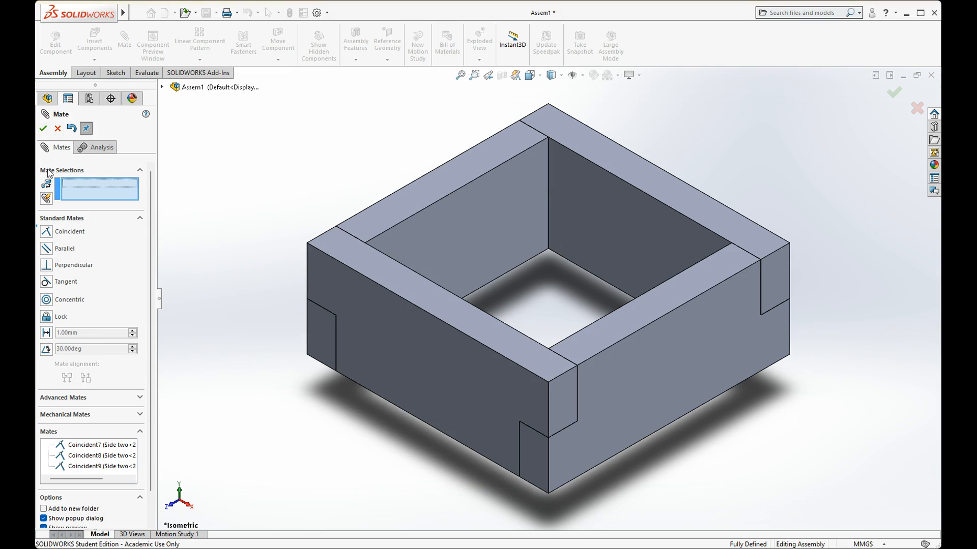
left_click(45, 130)
middle_click_drag(399, 289, 534, 183)
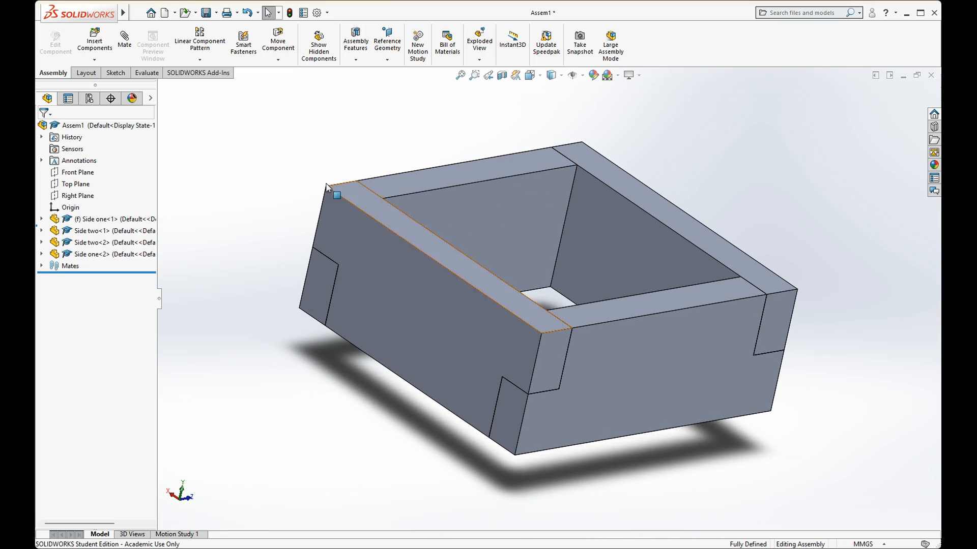